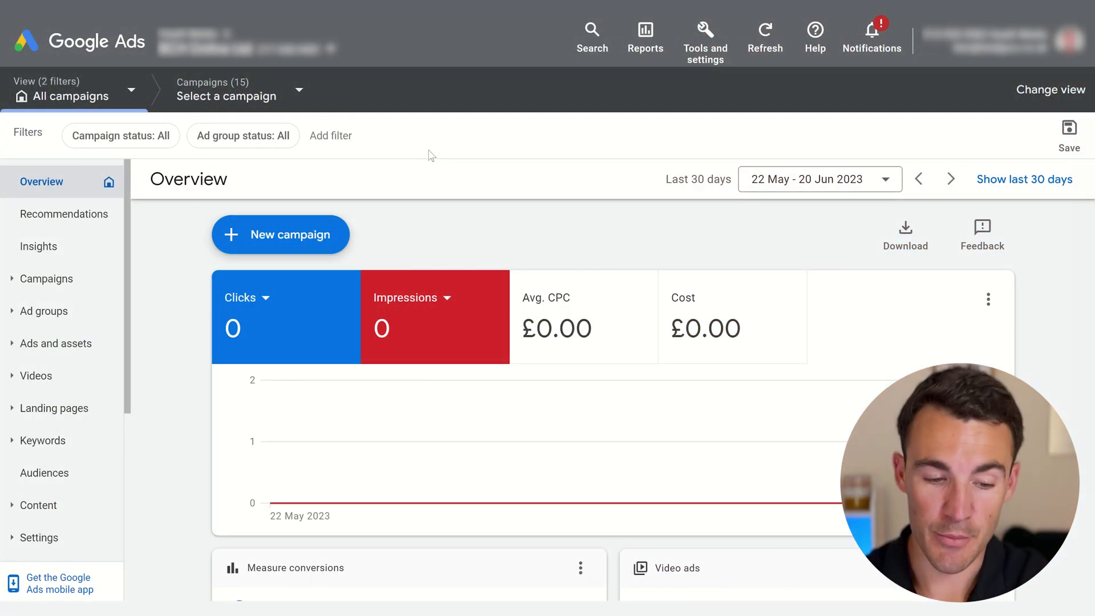
- Create a new automated rule for campaigns and name it "Budget Increase 3%"
click(52, 282)
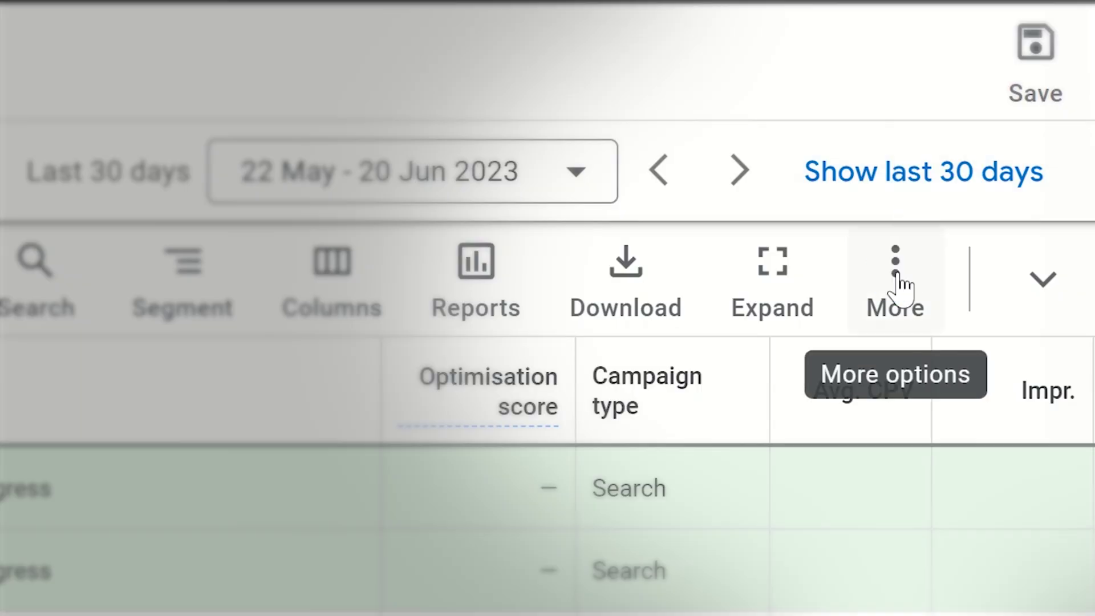
click(896, 279)
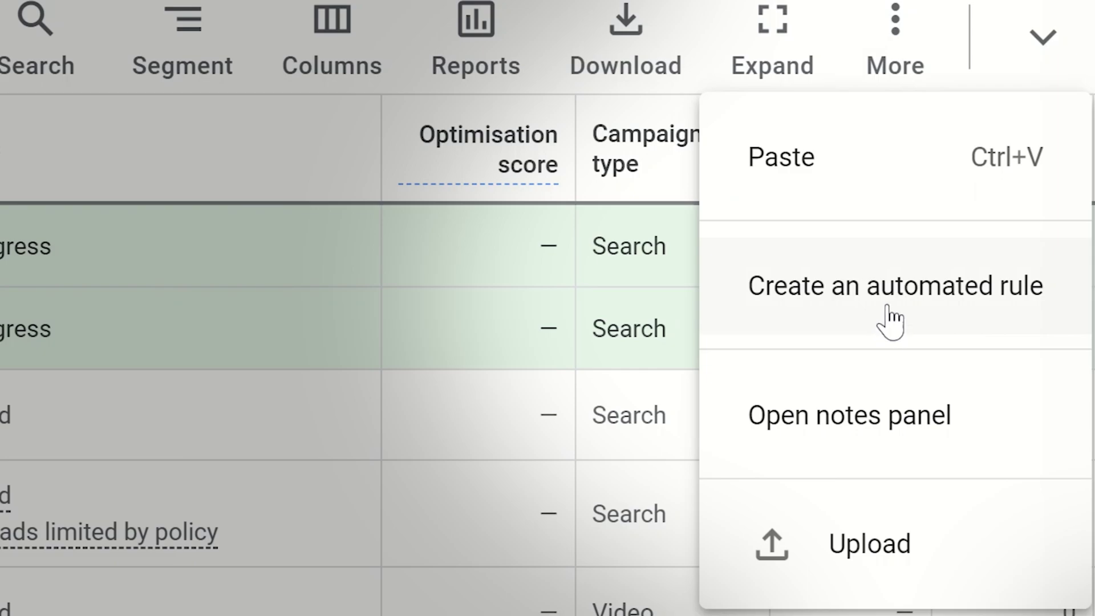
click(881, 286)
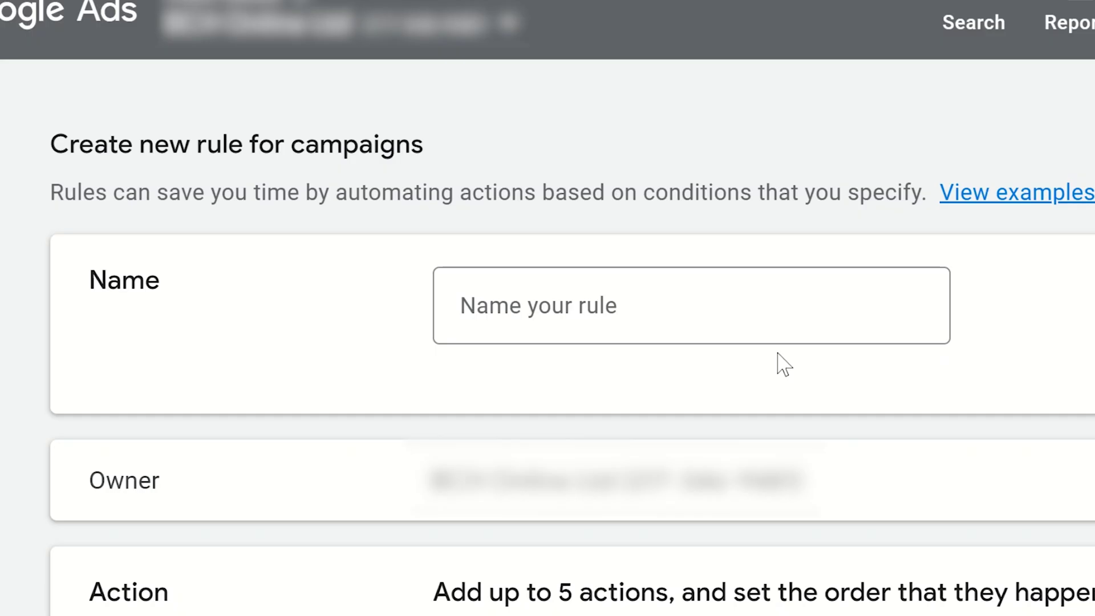
click(433, 184)
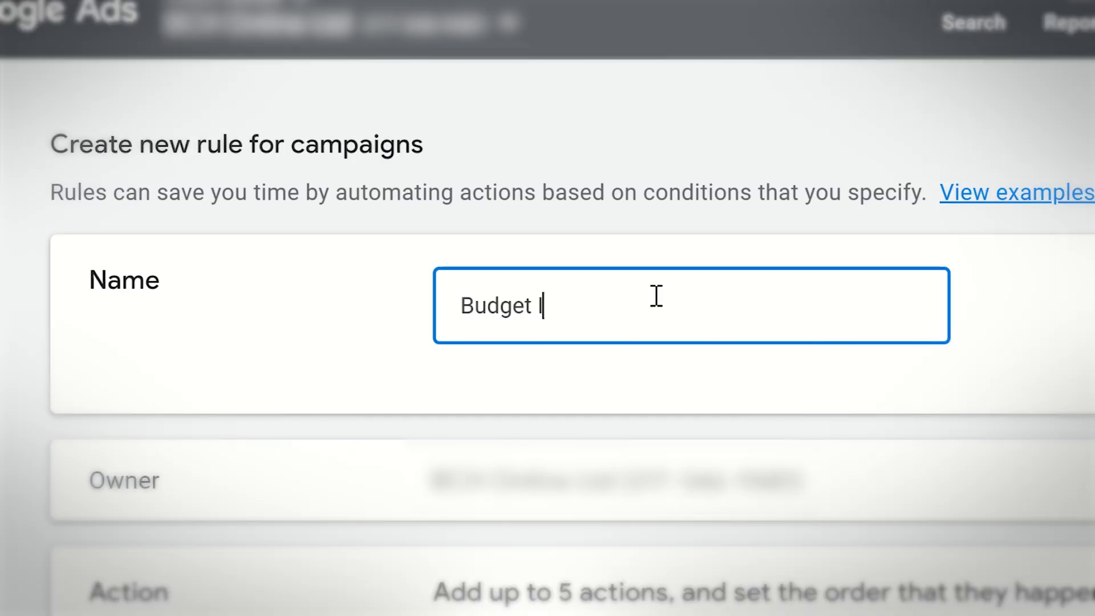
text(Budget Increase 3%)
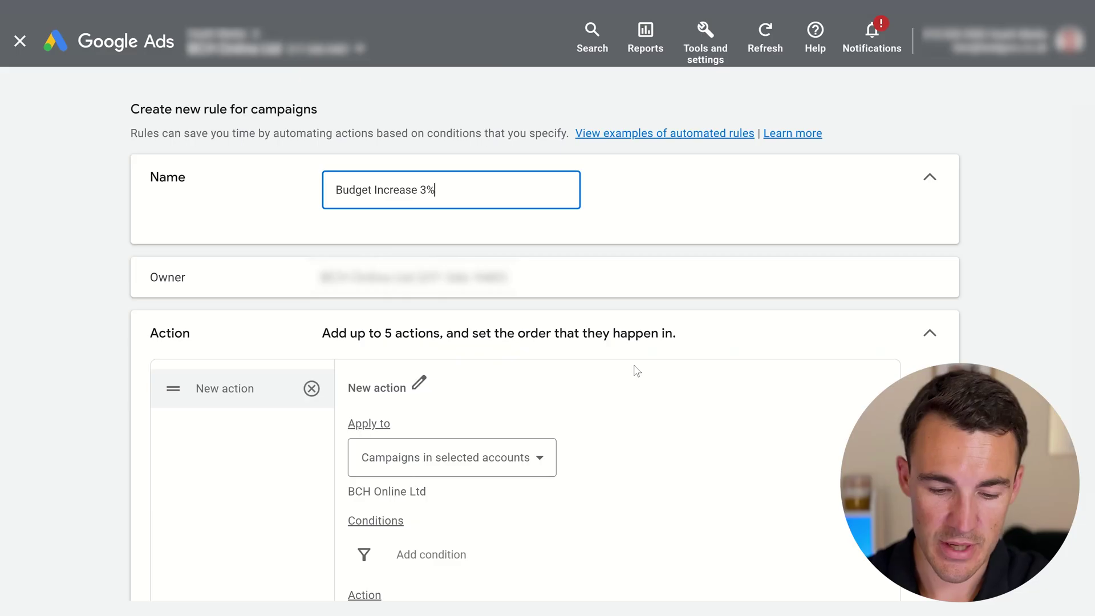
- Apply the rule's action to selected campaigns only, choosing Example Lead Campaign
scroll(702, 411, down, 3)
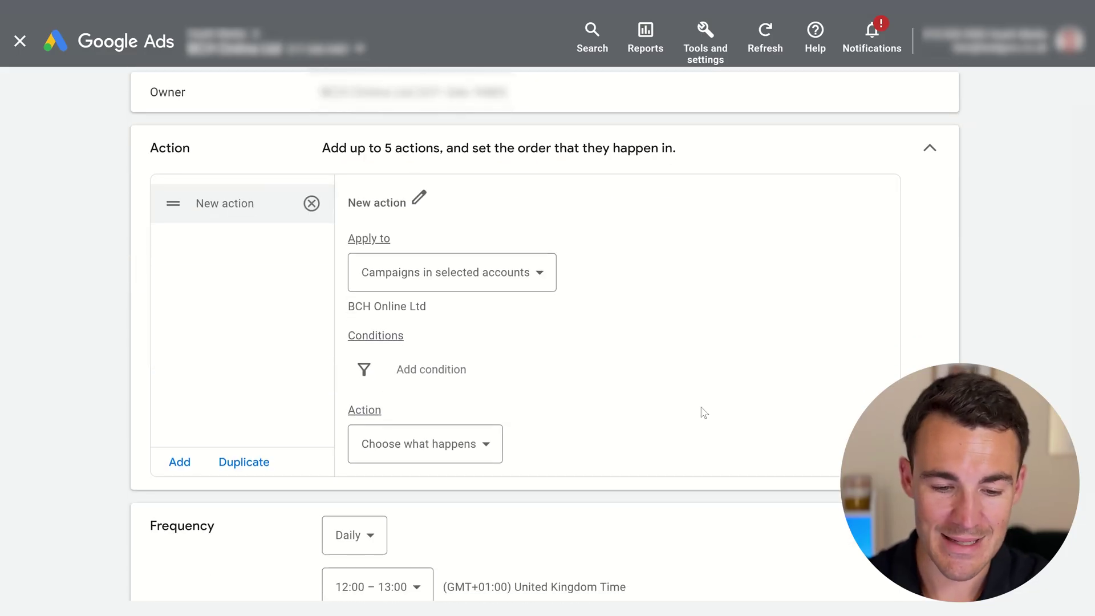
scroll(702, 413, down, 2)
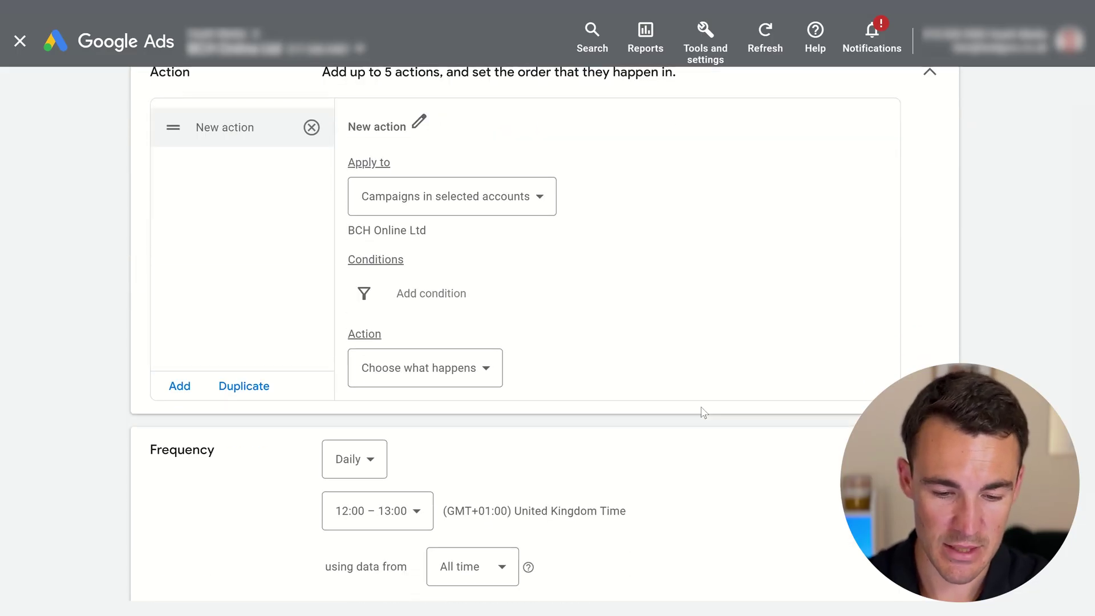
scroll(698, 408, up, 2)
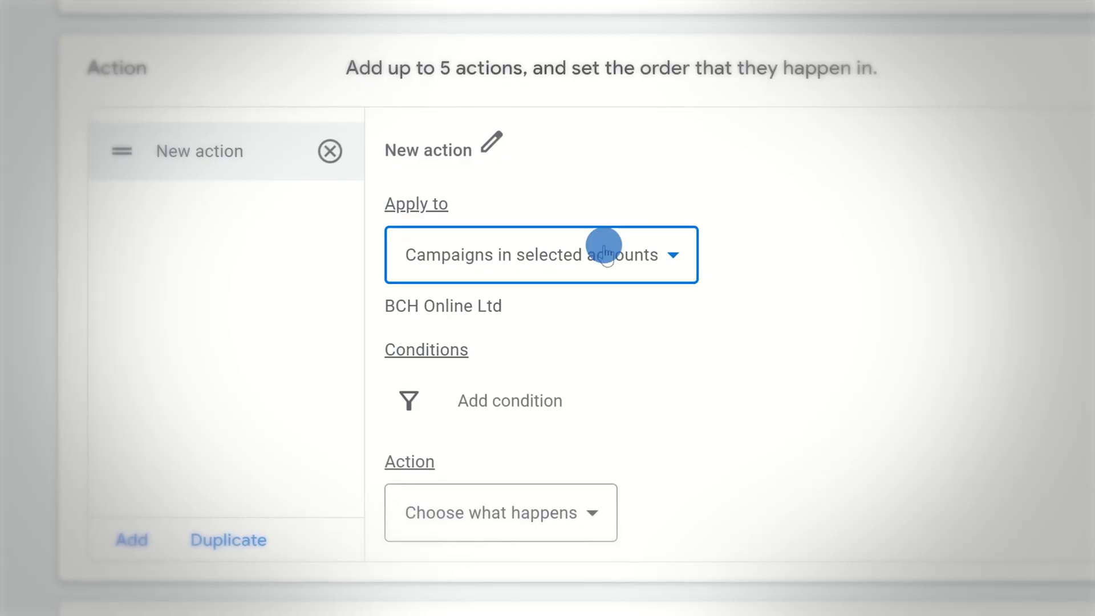
click(604, 251)
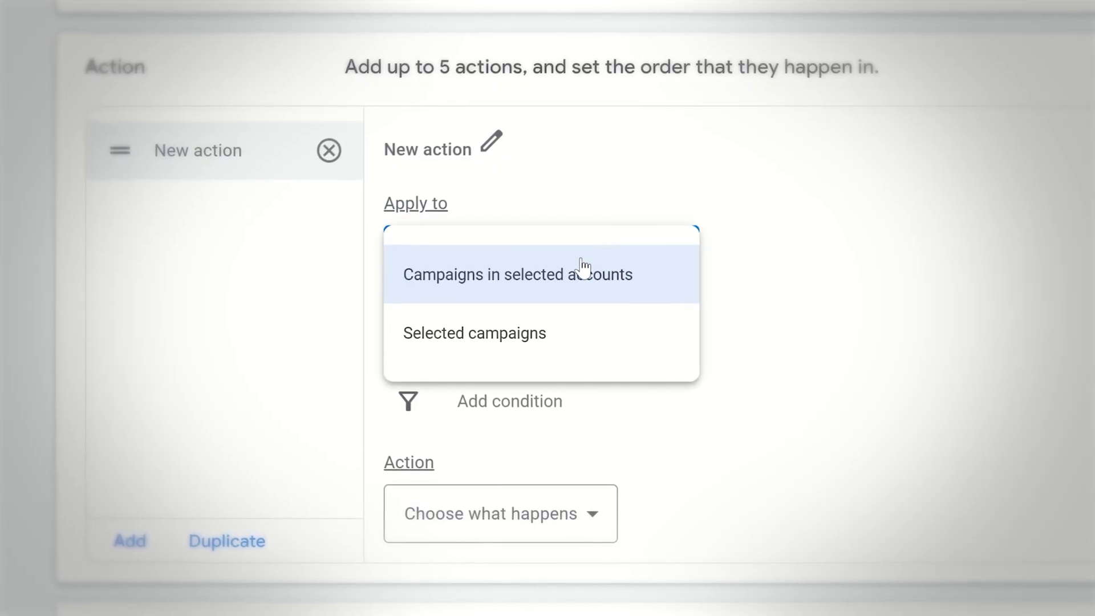
click(526, 335)
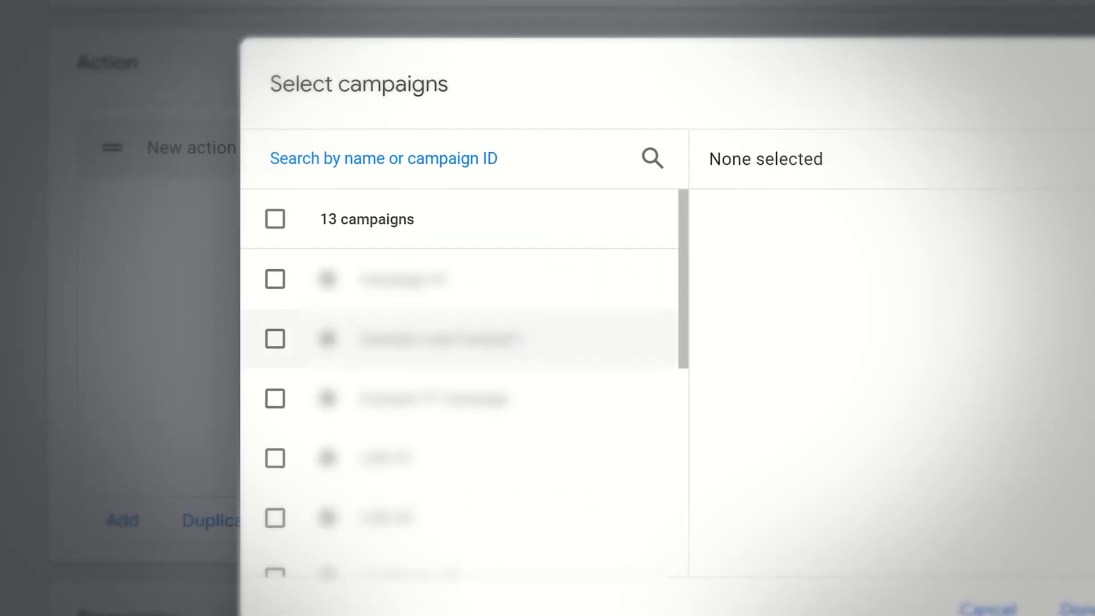
click(275, 340)
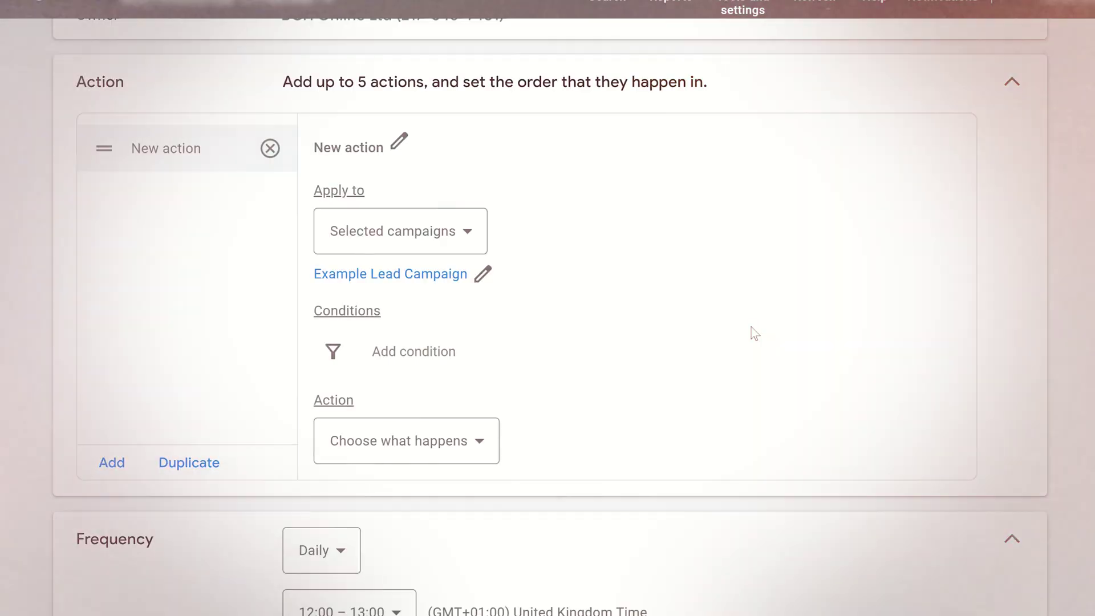
- Add a condition to the rule's action requiring Cost / conv. to be less than £20.00
scroll(666, 307, down, 1)
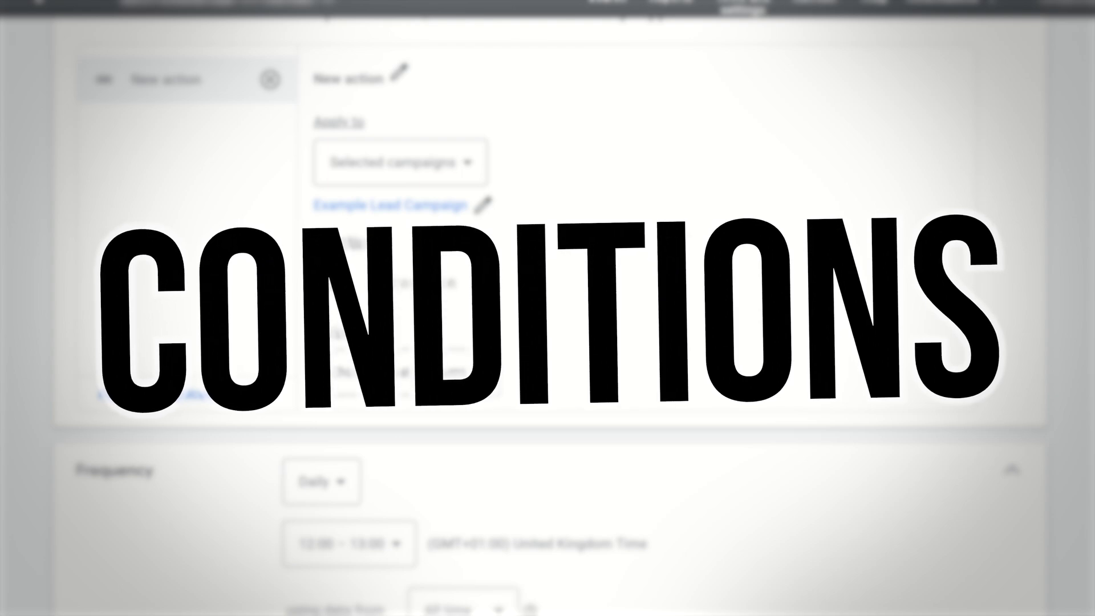
click(333, 282)
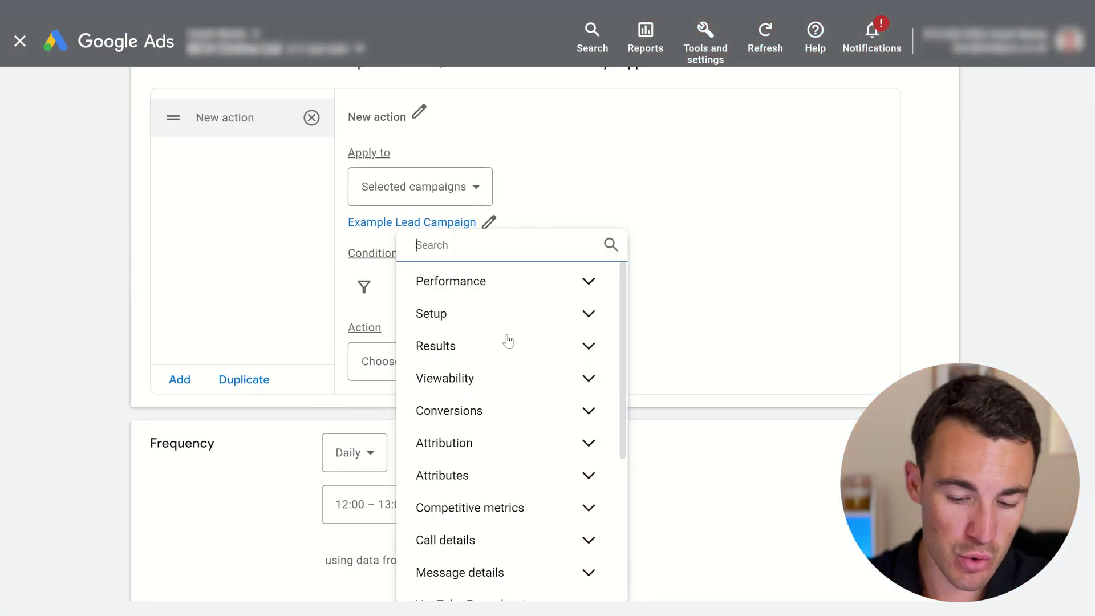
scroll(508, 341, down, 1)
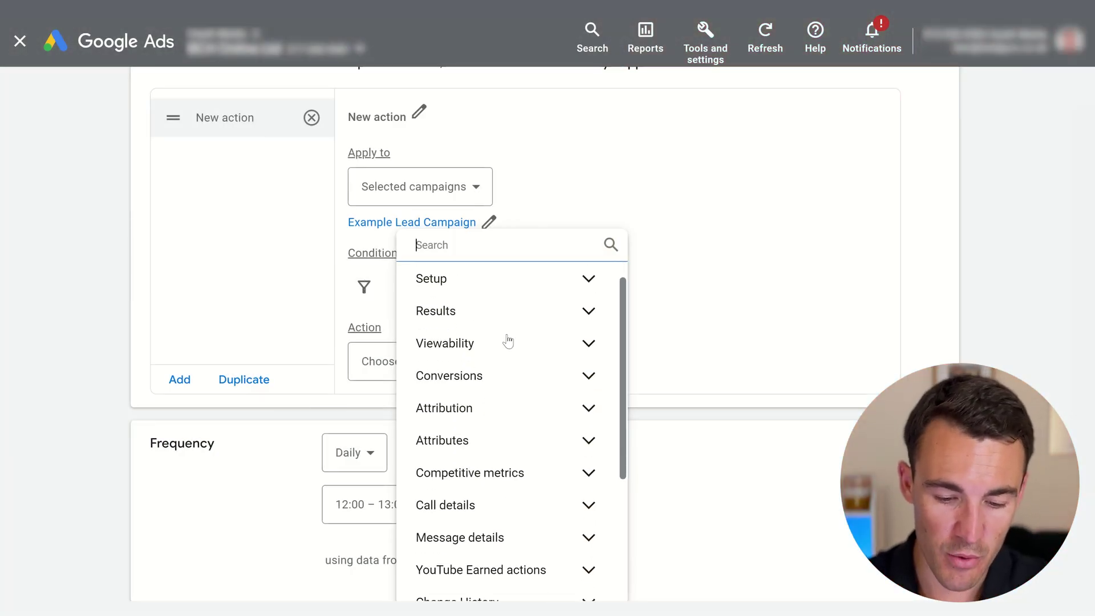
click(590, 376)
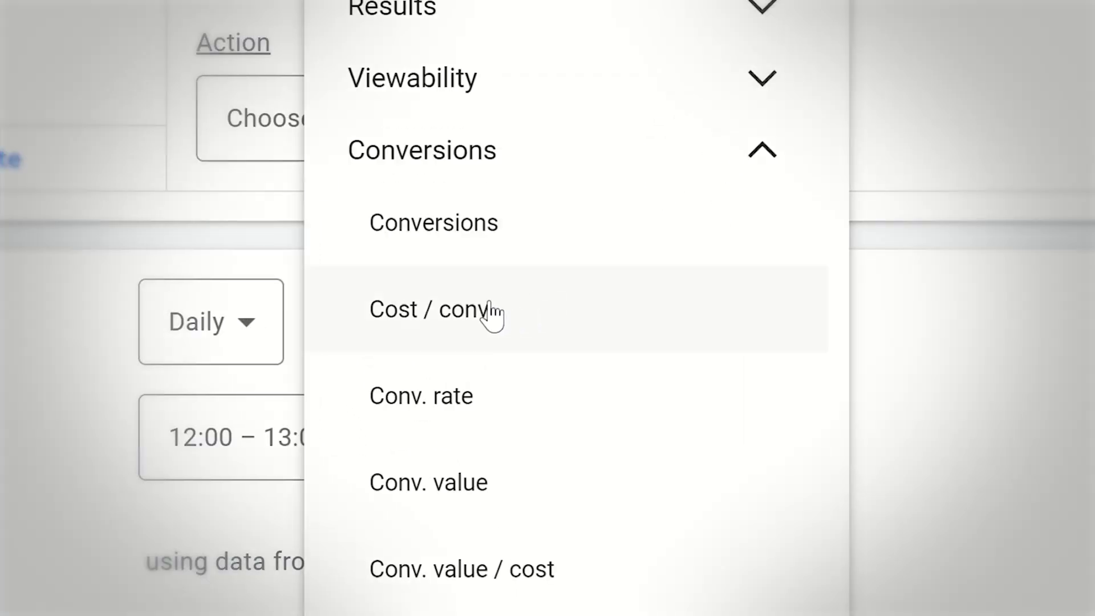
click(488, 303)
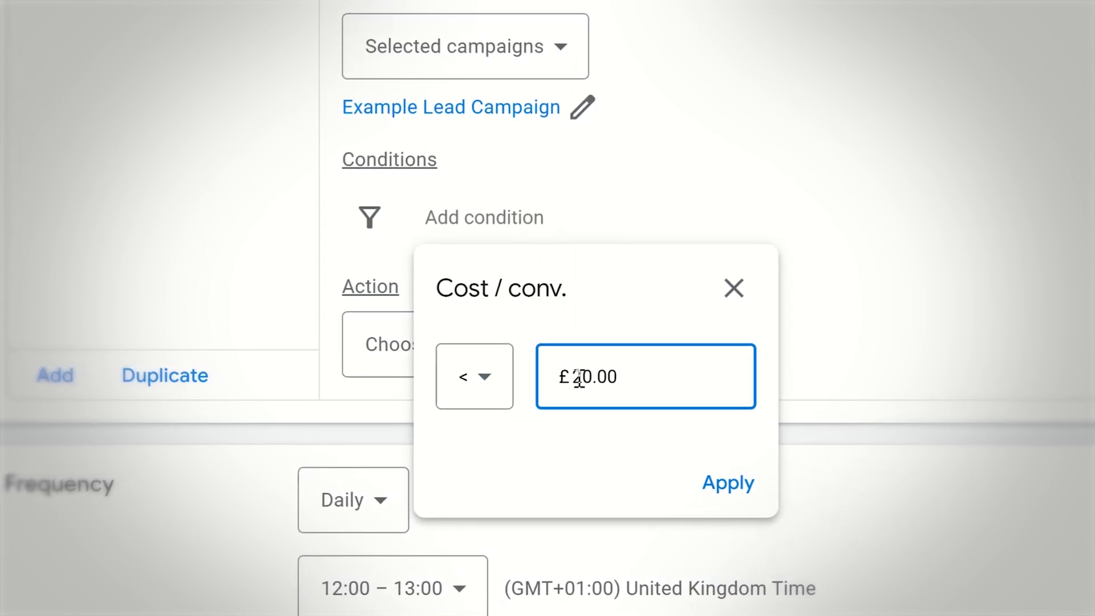
click(724, 486)
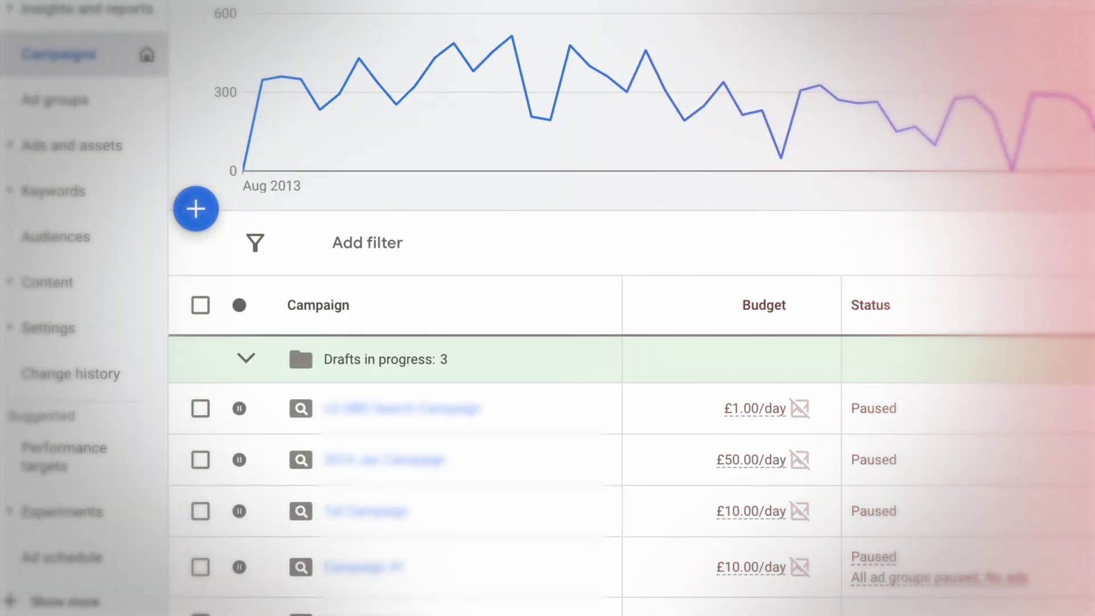
click(197, 209)
click(359, 237)
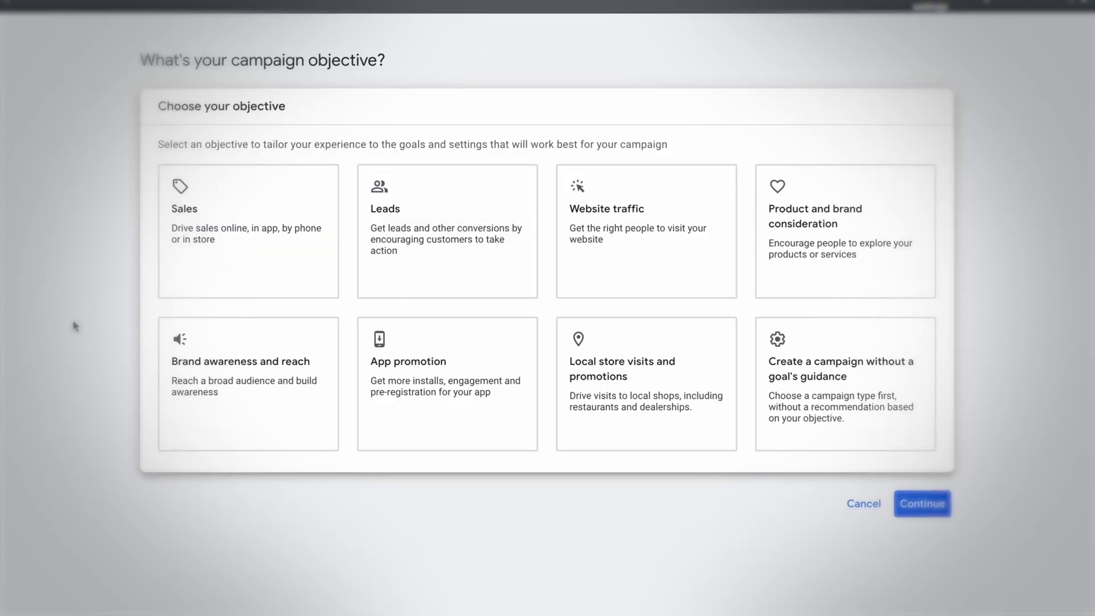
click(403, 283)
click(170, 215)
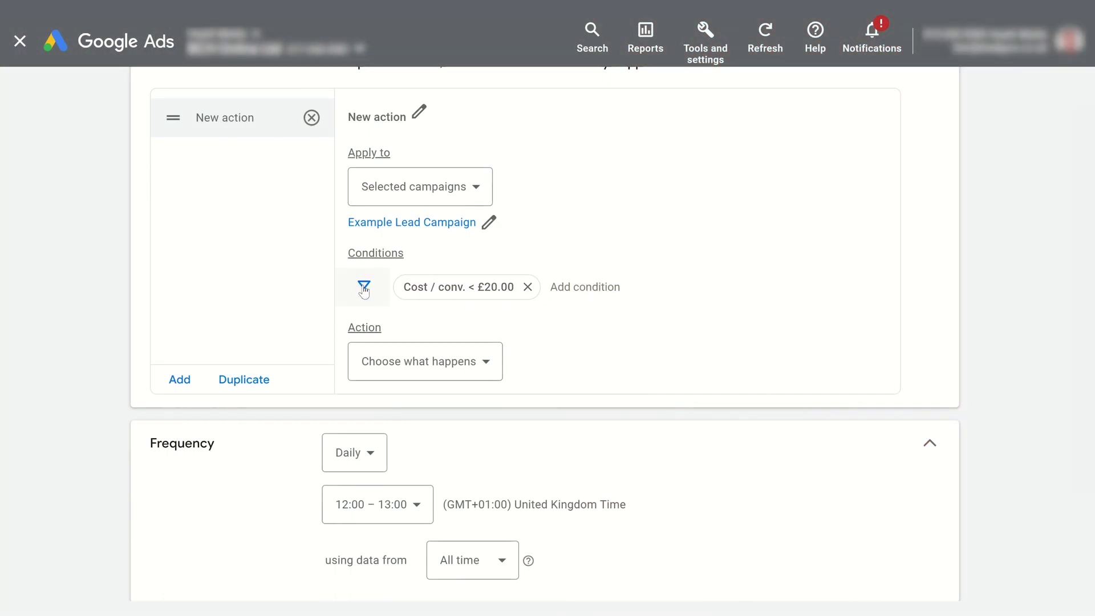
click(364, 288)
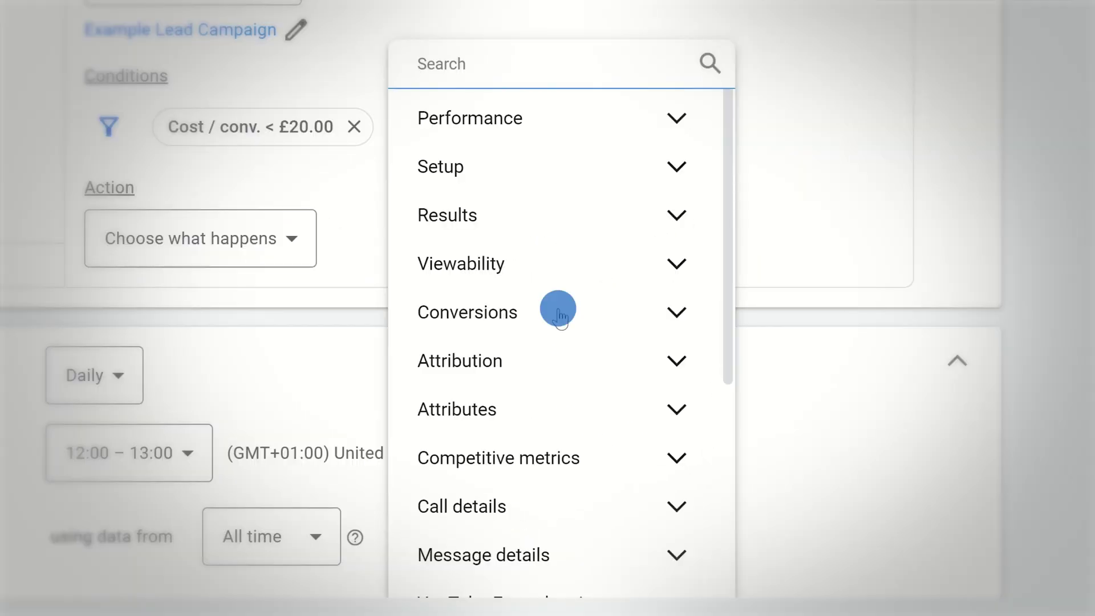
click(559, 313)
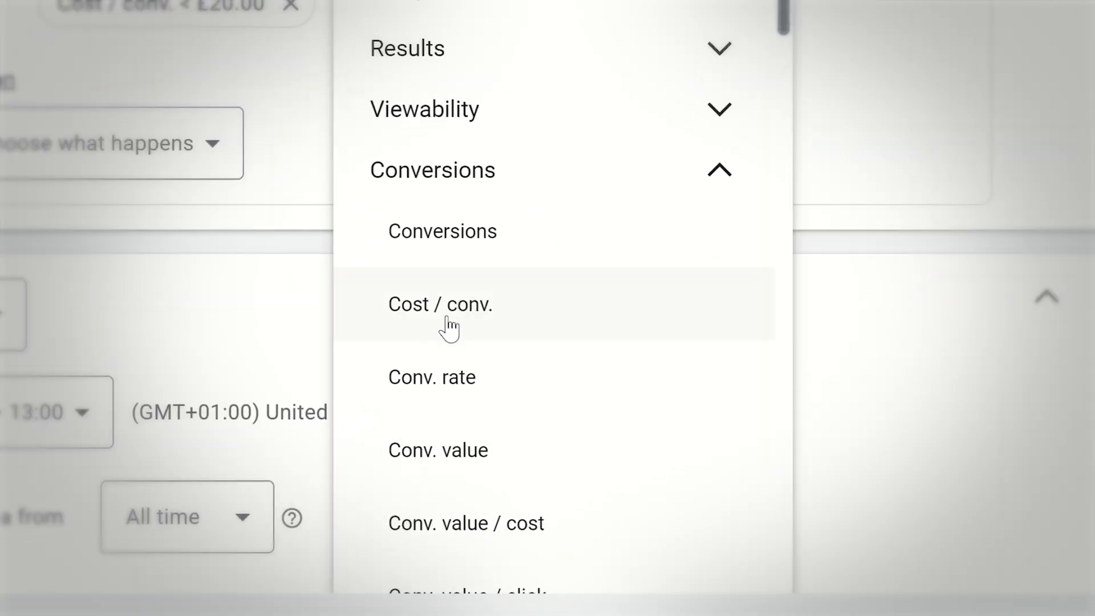
scroll(449, 327, down, 1)
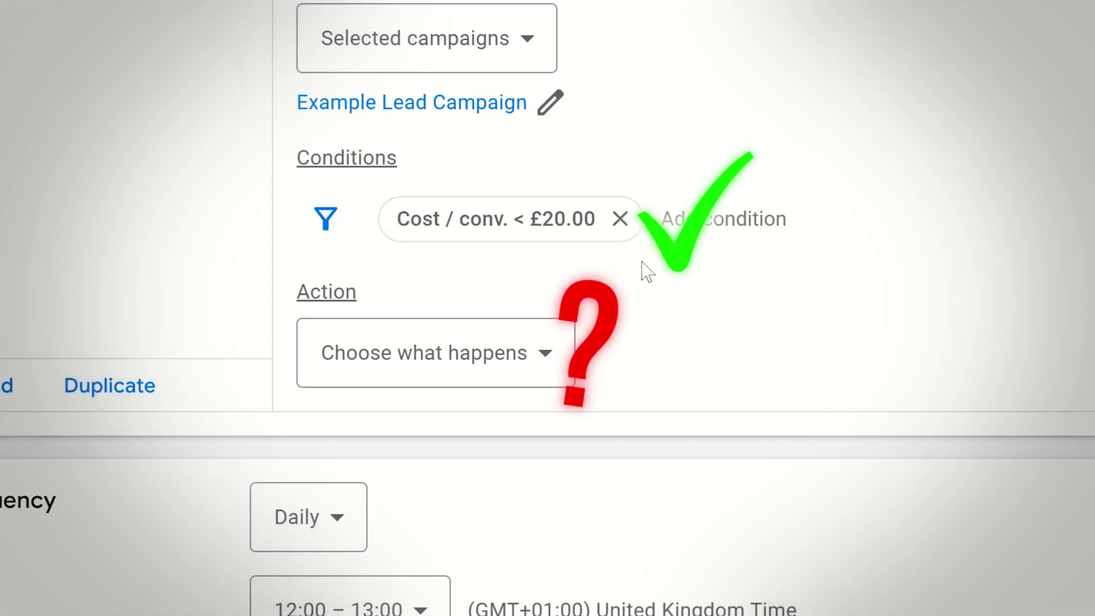
- Set the rule's action to Change budgets, filtered by Avg. Daily, with Increase budget as the budget action
click(530, 337)
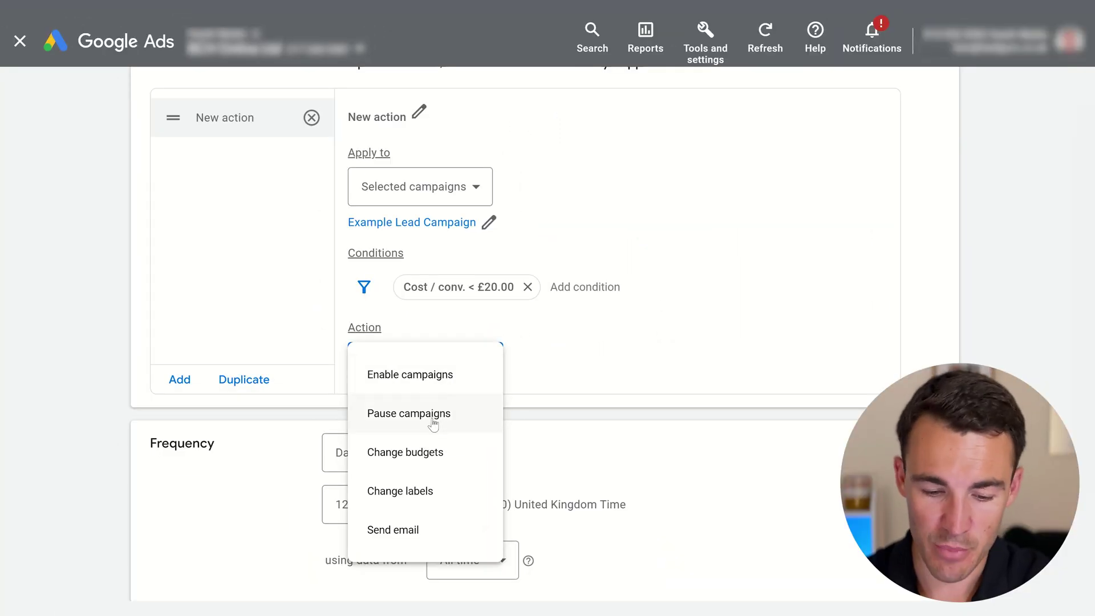
click(433, 448)
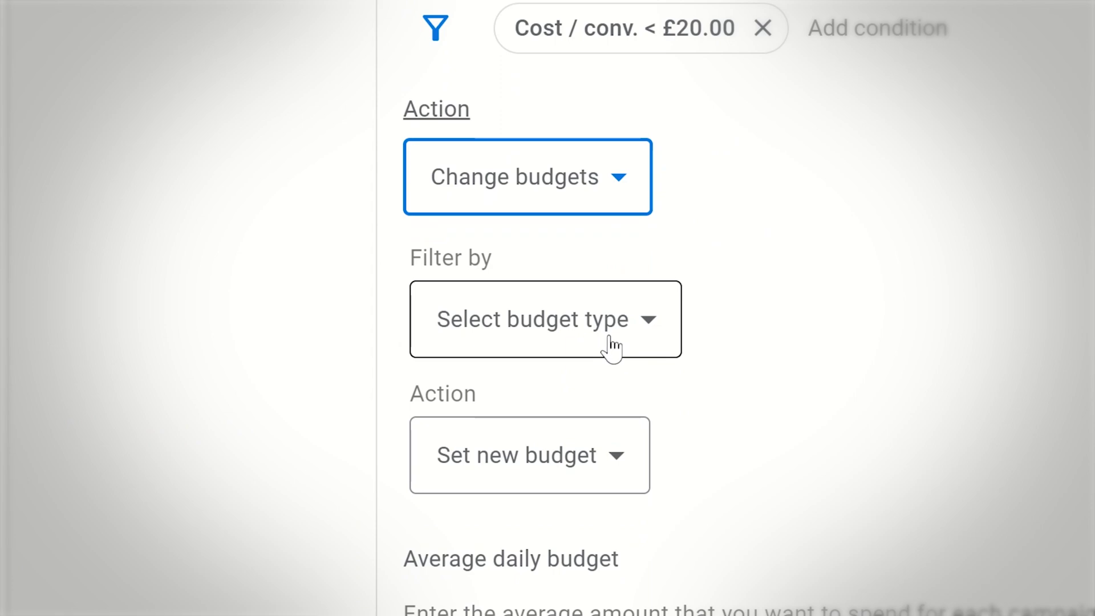
click(633, 326)
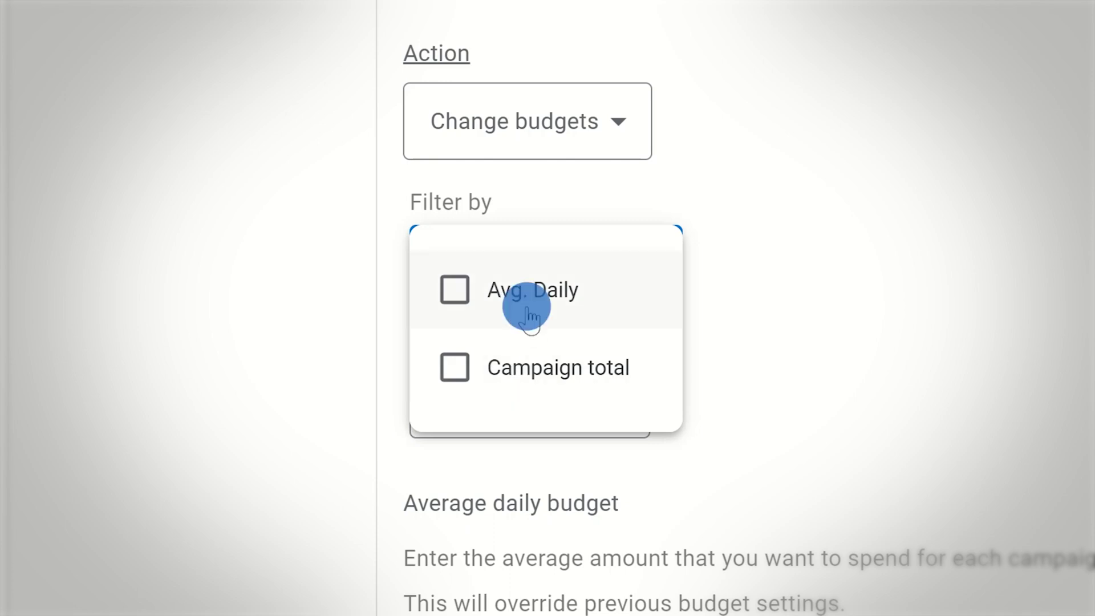
click(801, 288)
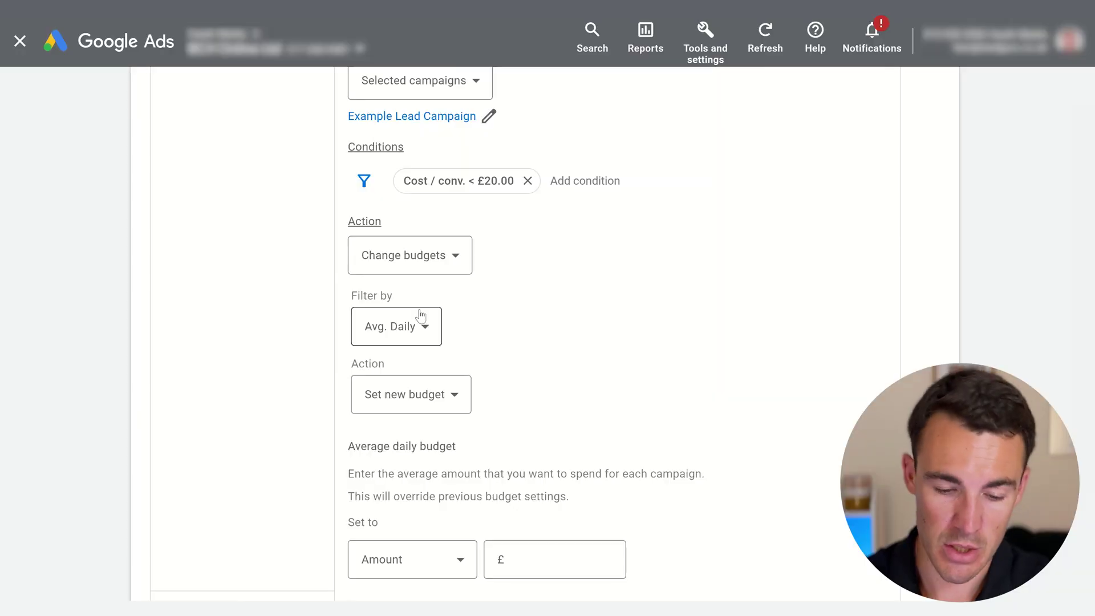
click(459, 394)
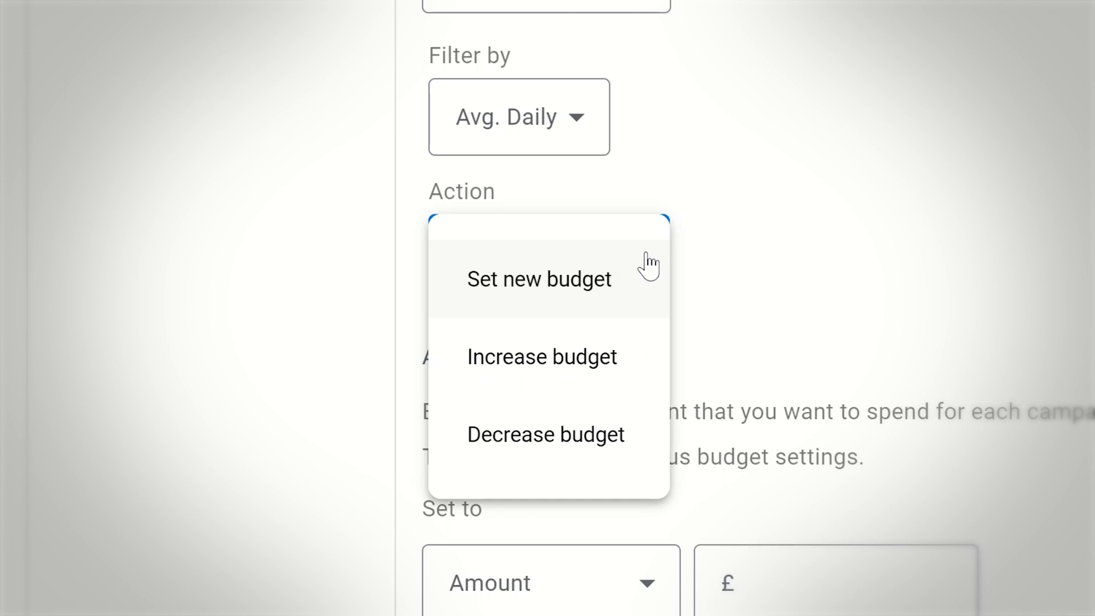
click(601, 374)
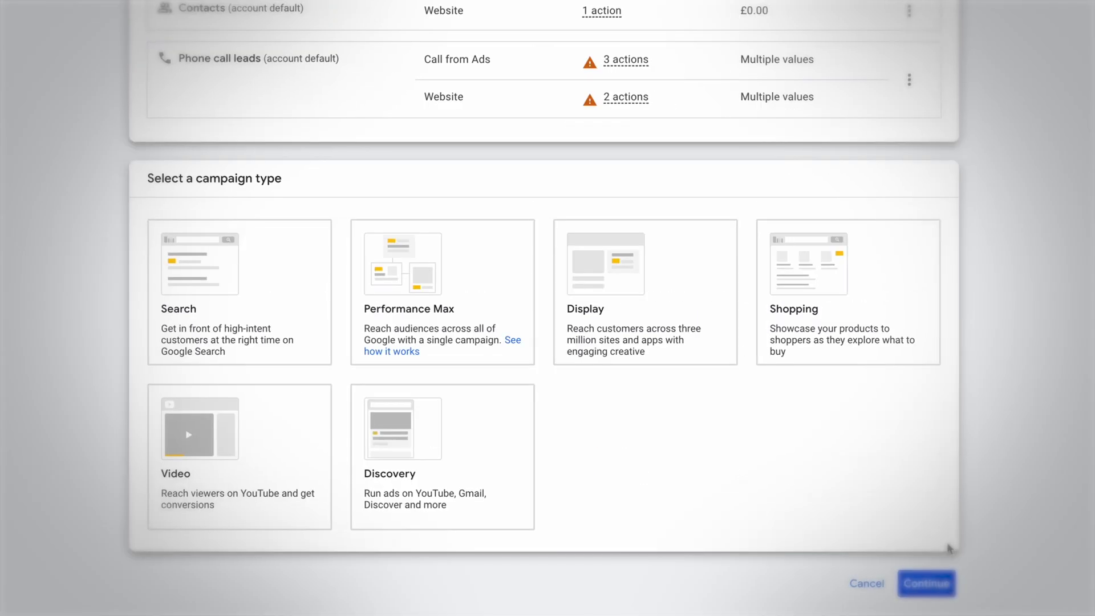
click(248, 326)
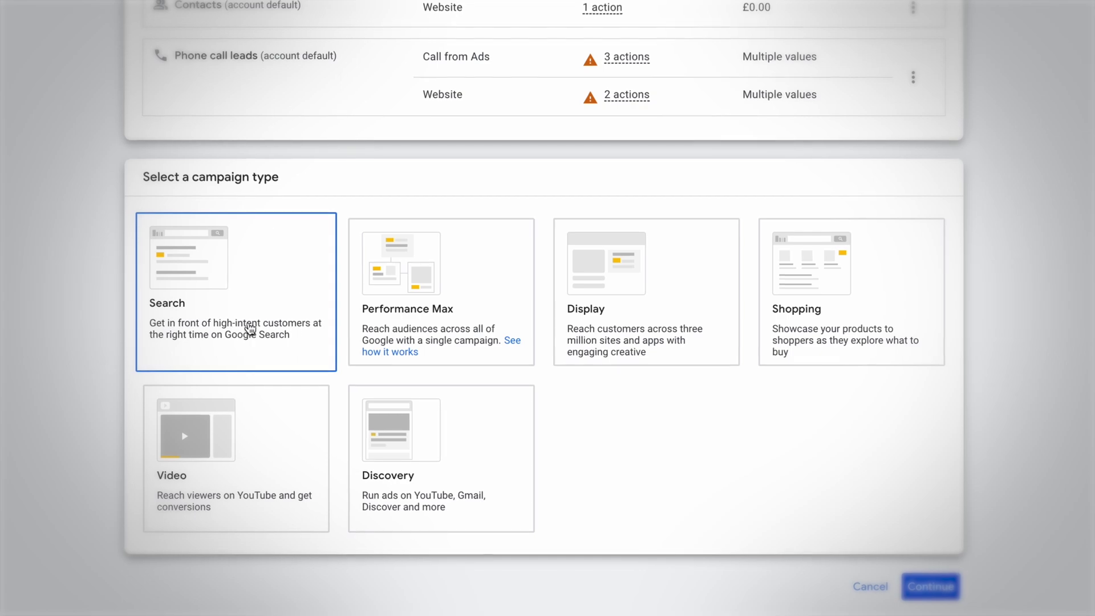
click(399, 320)
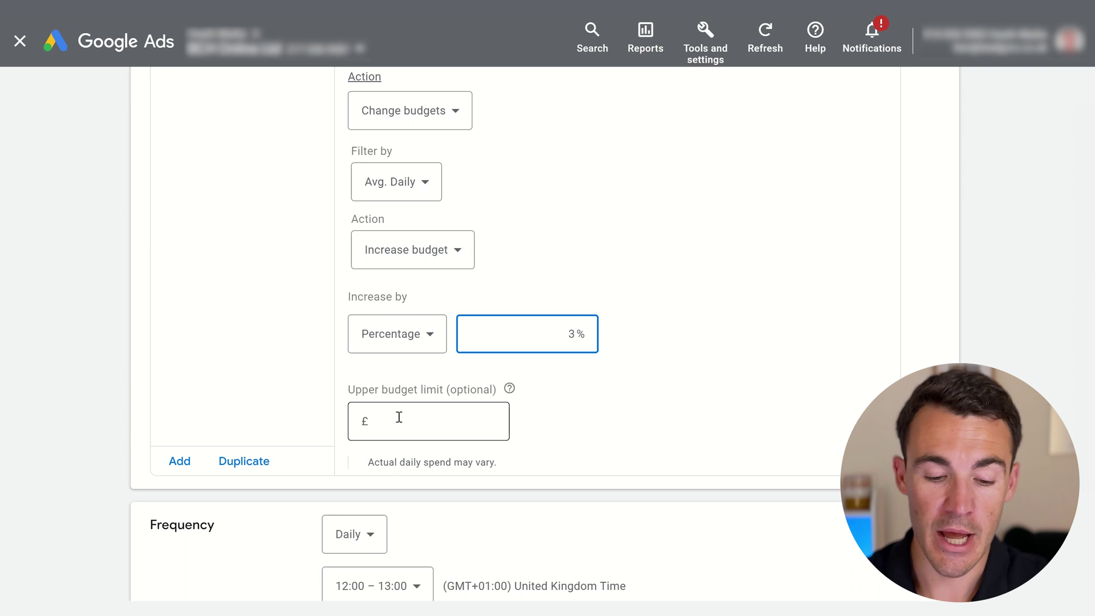
- Set the upper budget limit to £500 and choose Daily as the rule's frequency
click(398, 417)
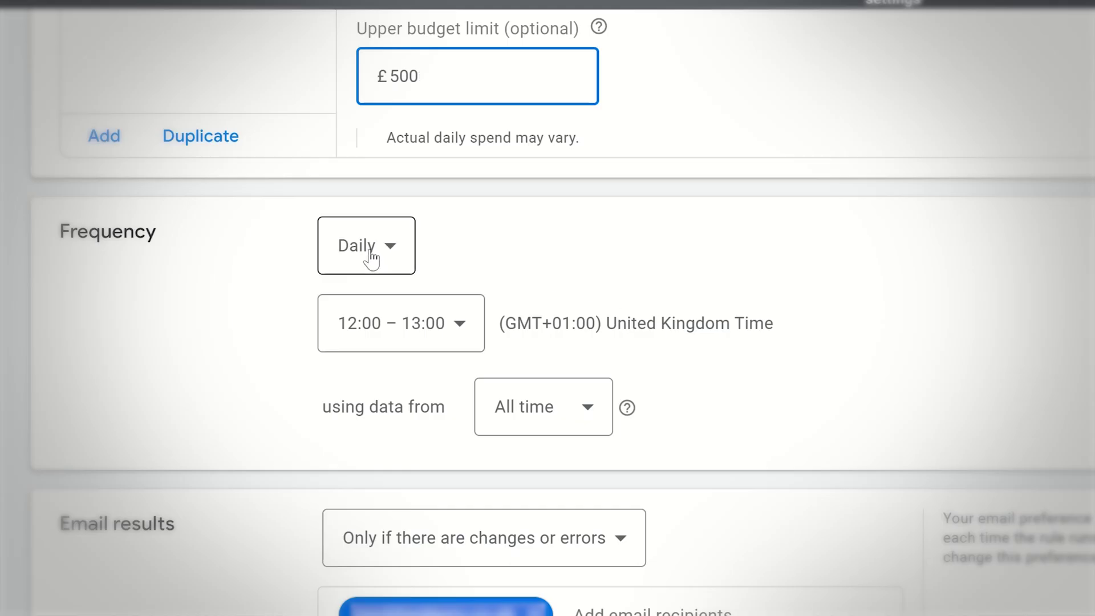
click(371, 259)
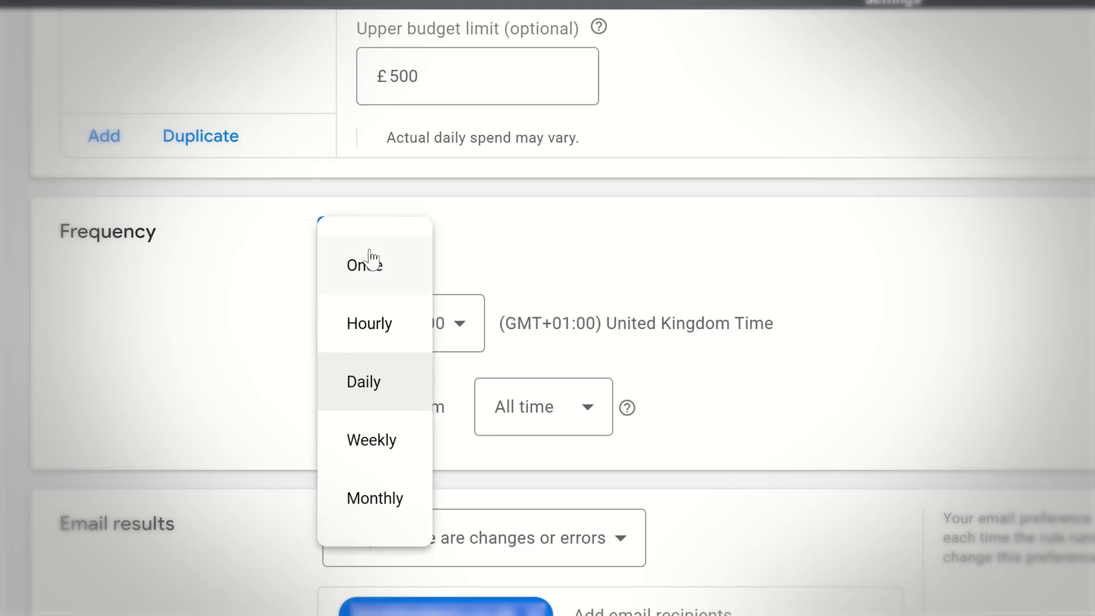
click(392, 396)
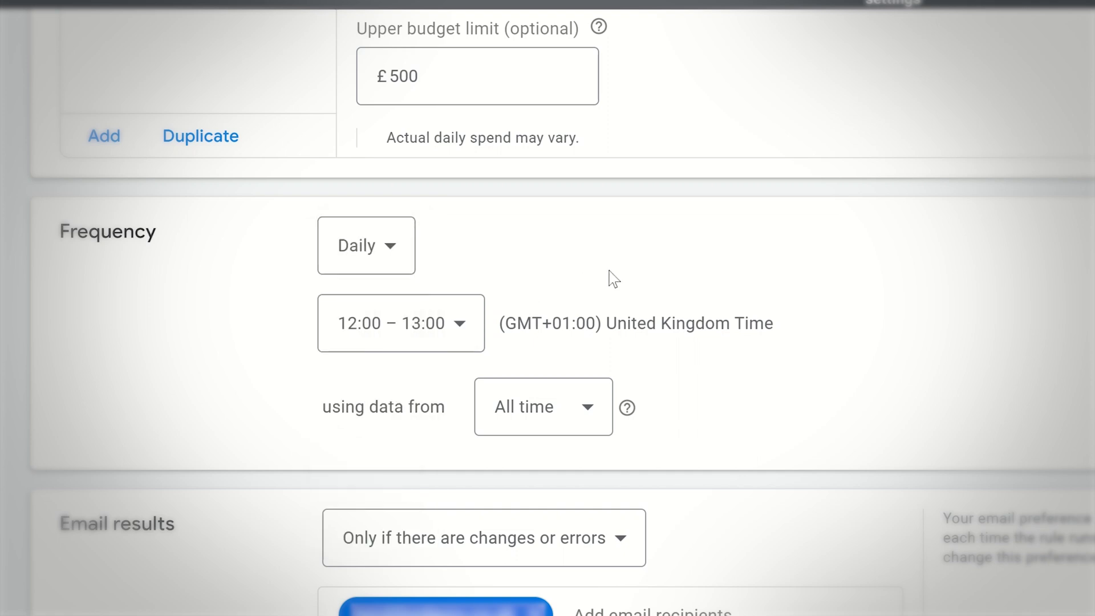
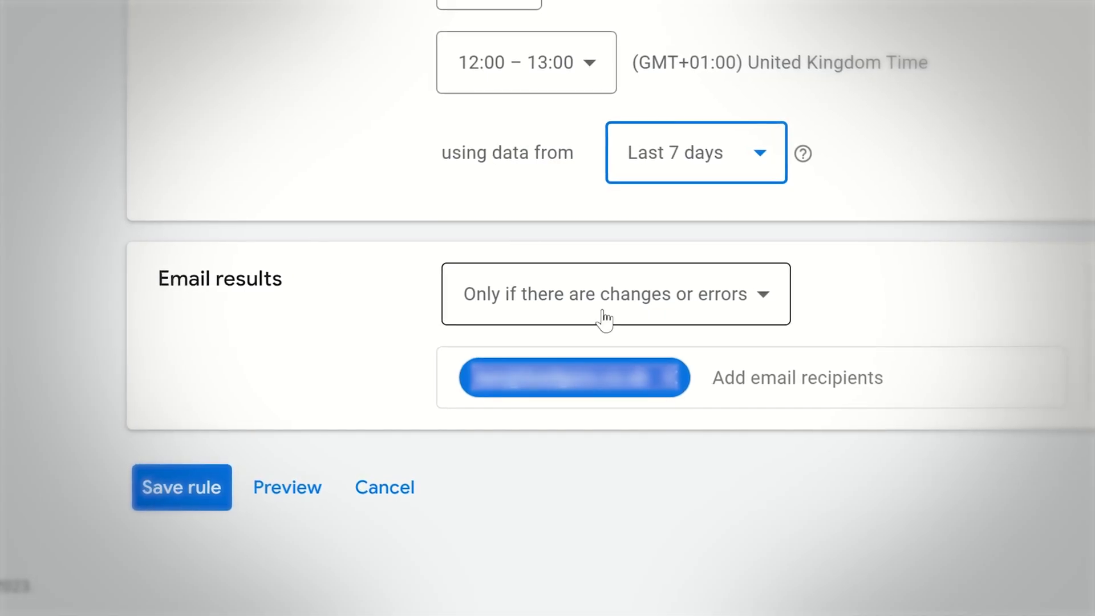
- Keep the rule's email results set to Only if there are changes or errors and save the rule
click(710, 305)
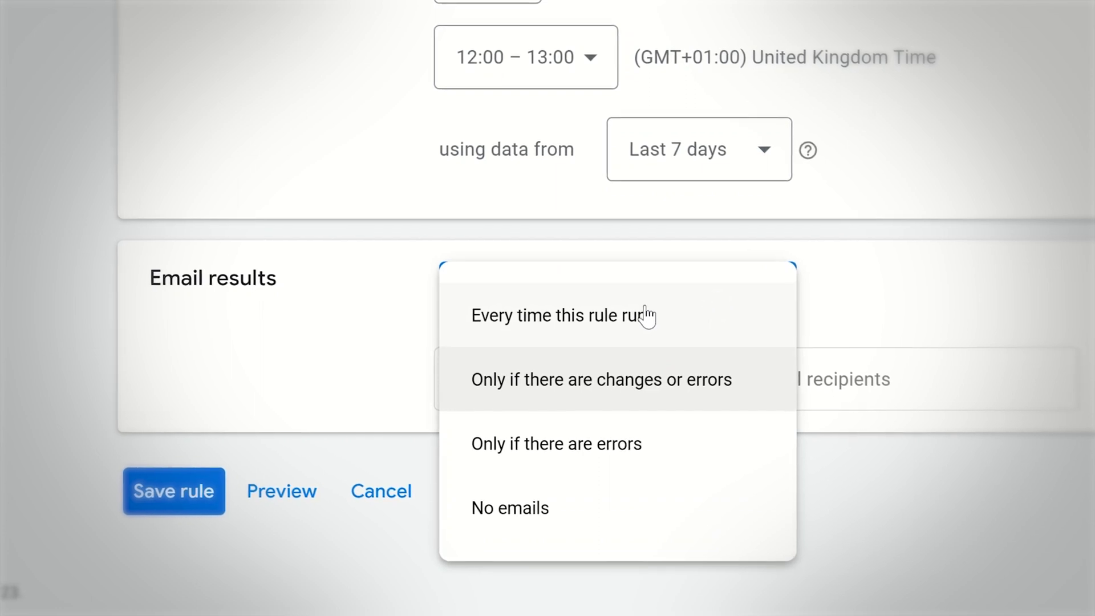
click(947, 294)
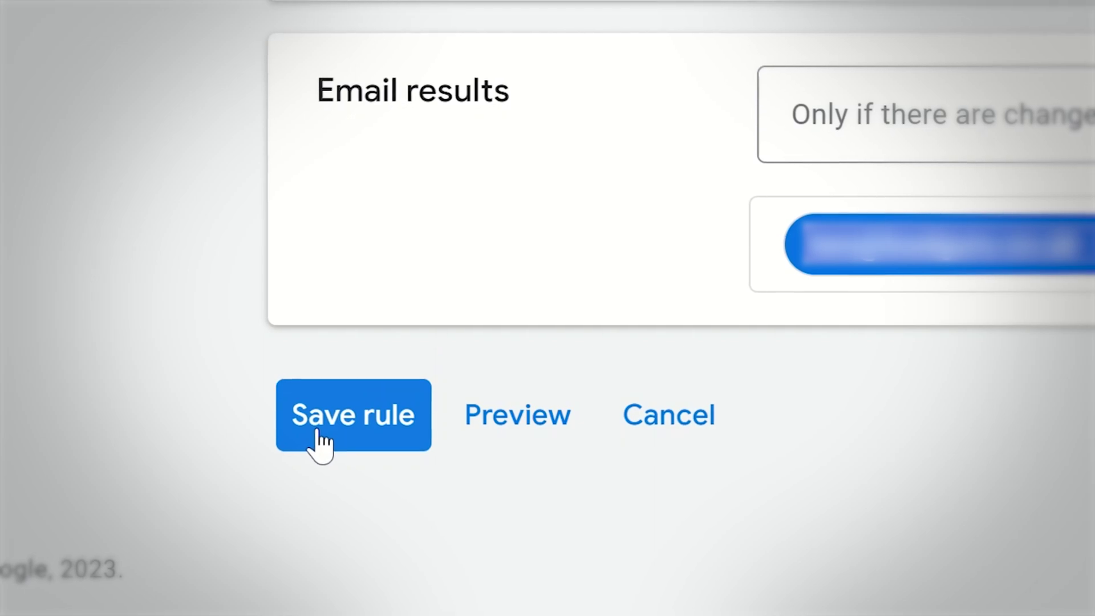
click(317, 431)
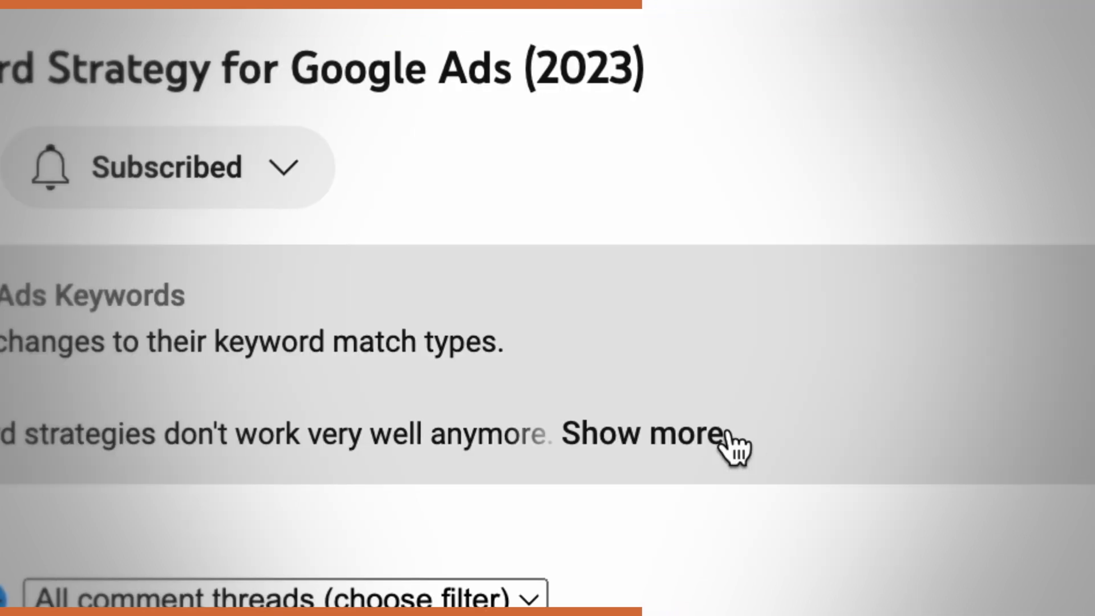
click(481, 561)
scroll(479, 564, down, 10)
drag(560, 358, 178, 358)
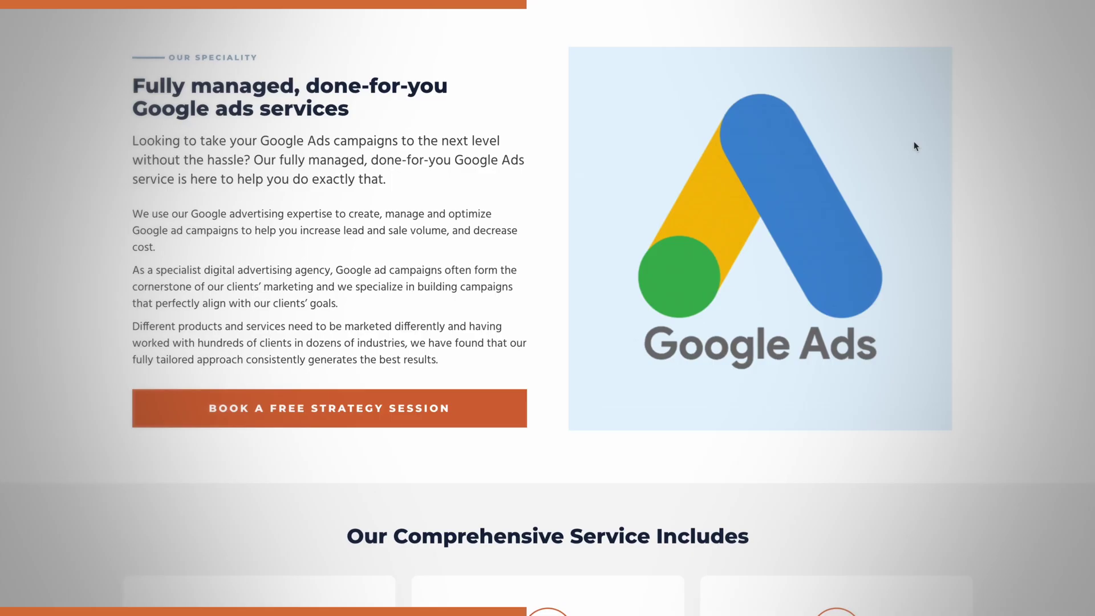
scroll(913, 141, down, 1)
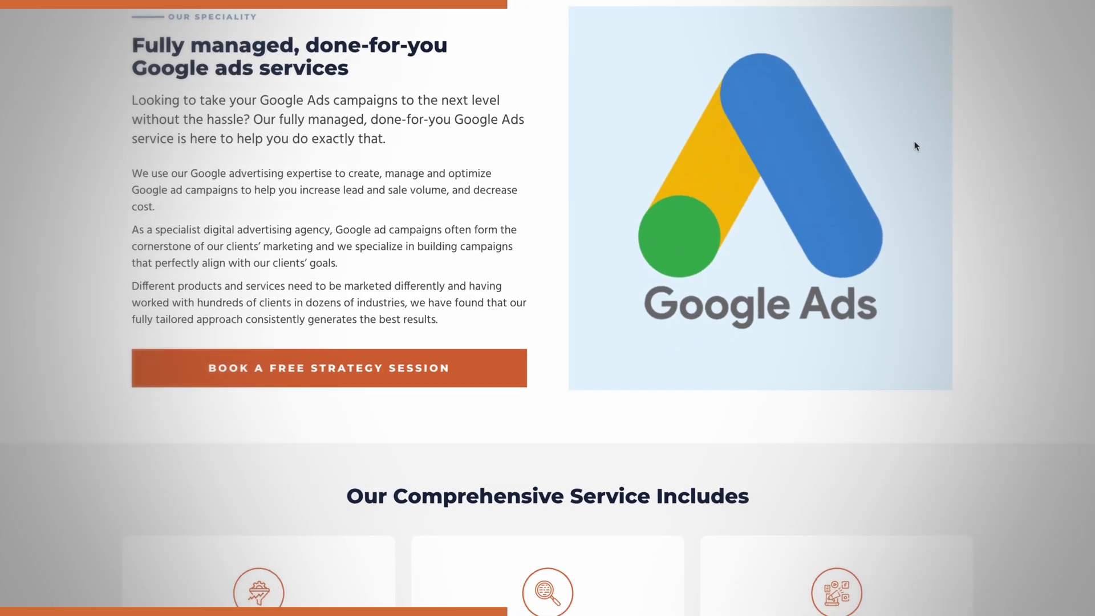
click(431, 381)
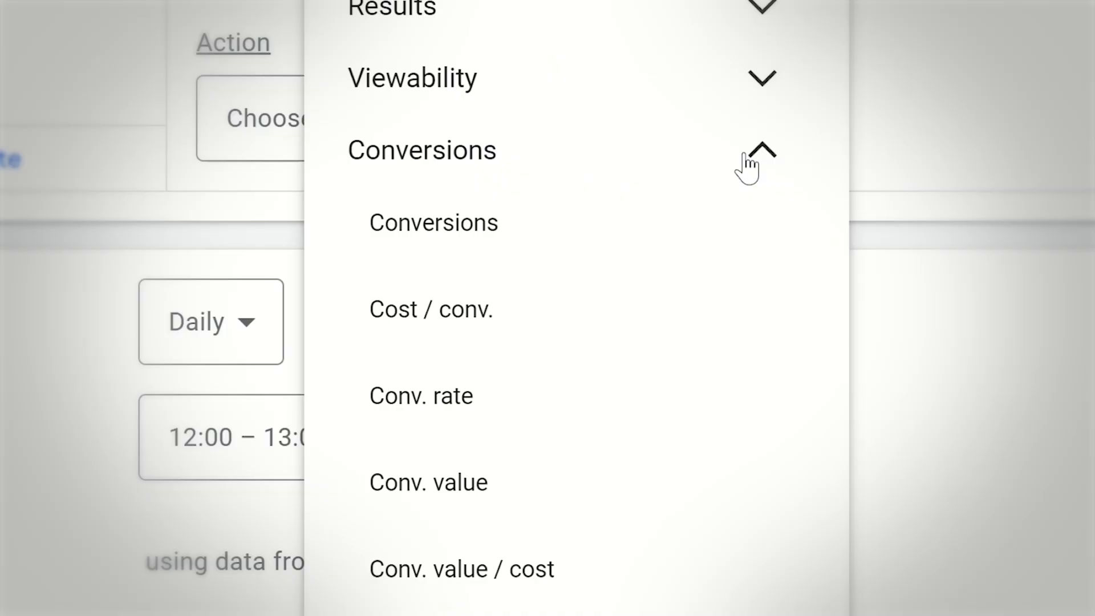
- Apply a Cost / conv. condition of less than £20.00 to the rule for Example Lead Campaign
click(491, 315)
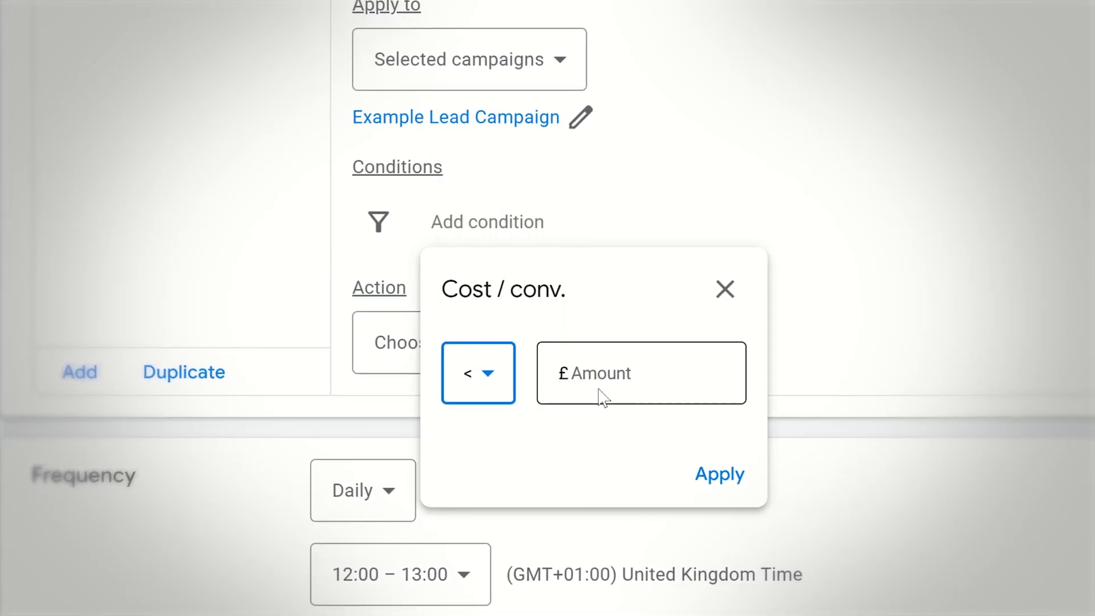
text(0.)
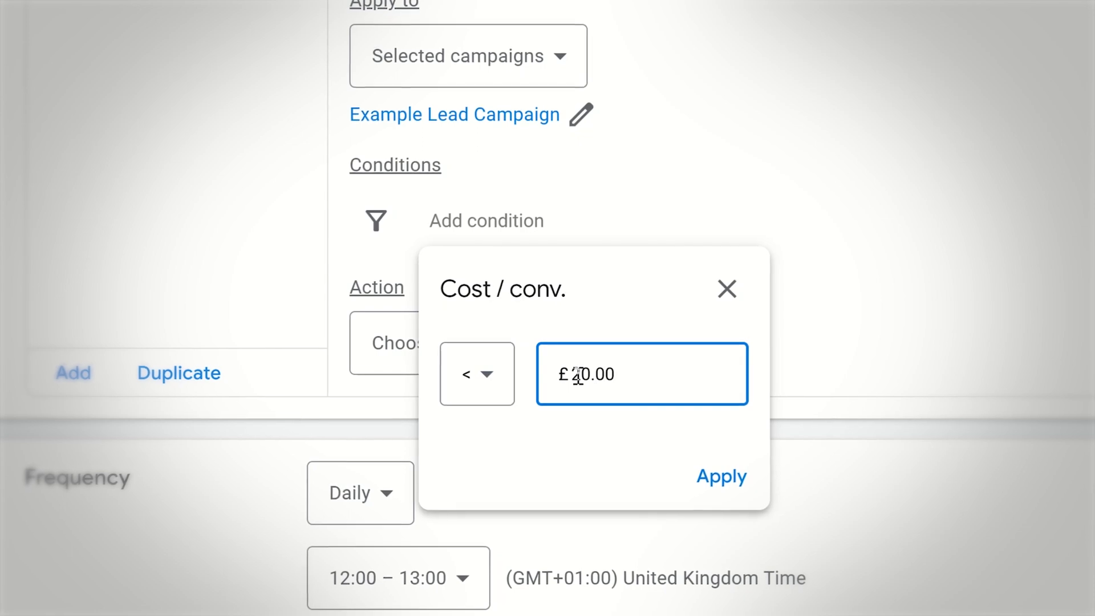
click(721, 482)
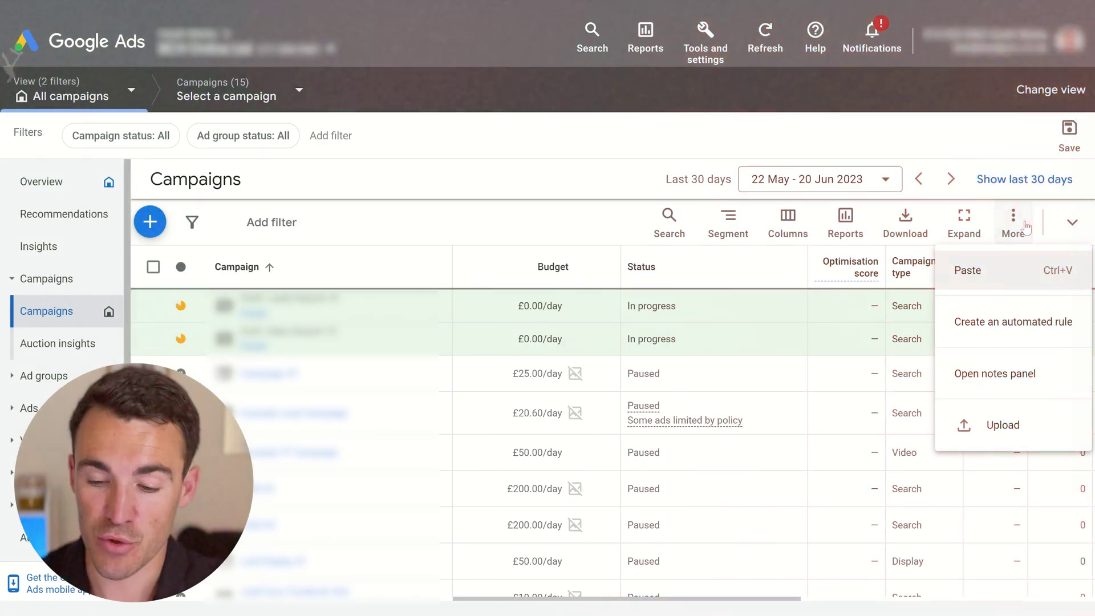
- Create a new automated rule for campaigns and enter a name for it
click(1018, 227)
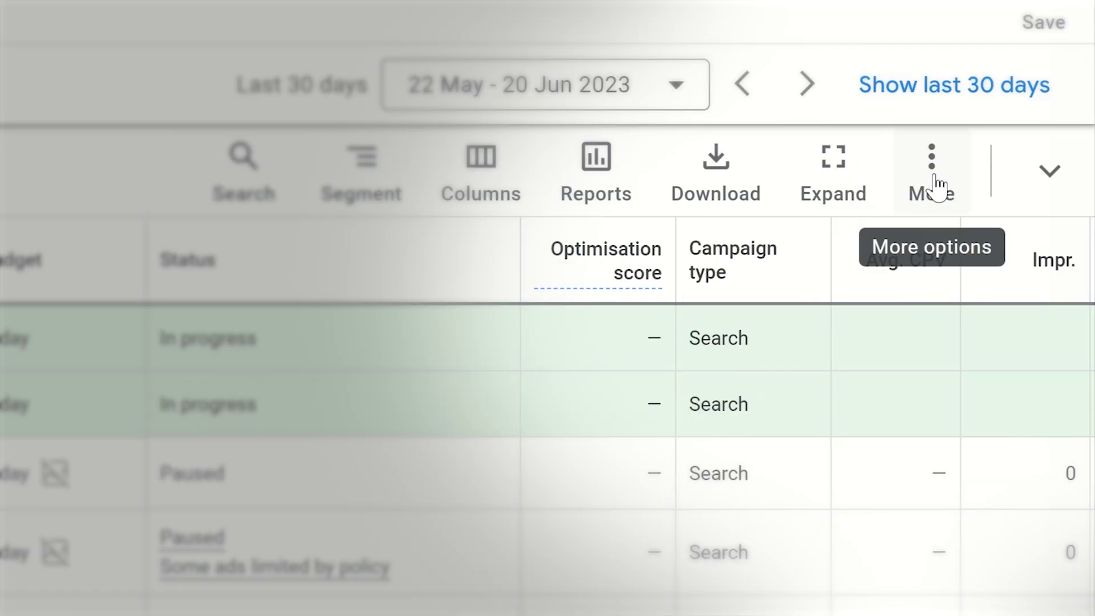
click(935, 186)
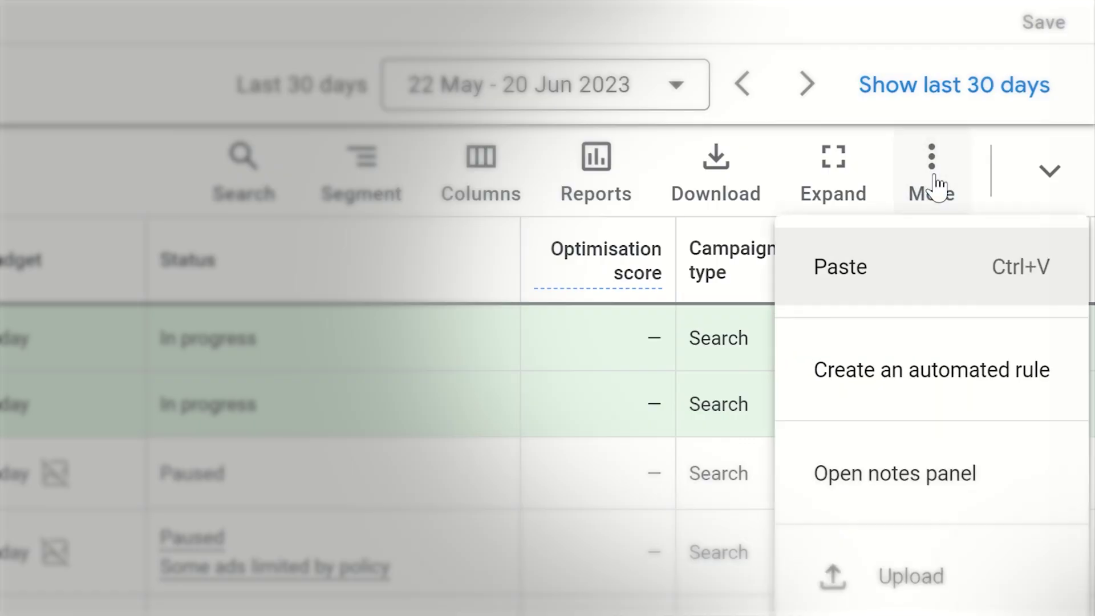
click(918, 371)
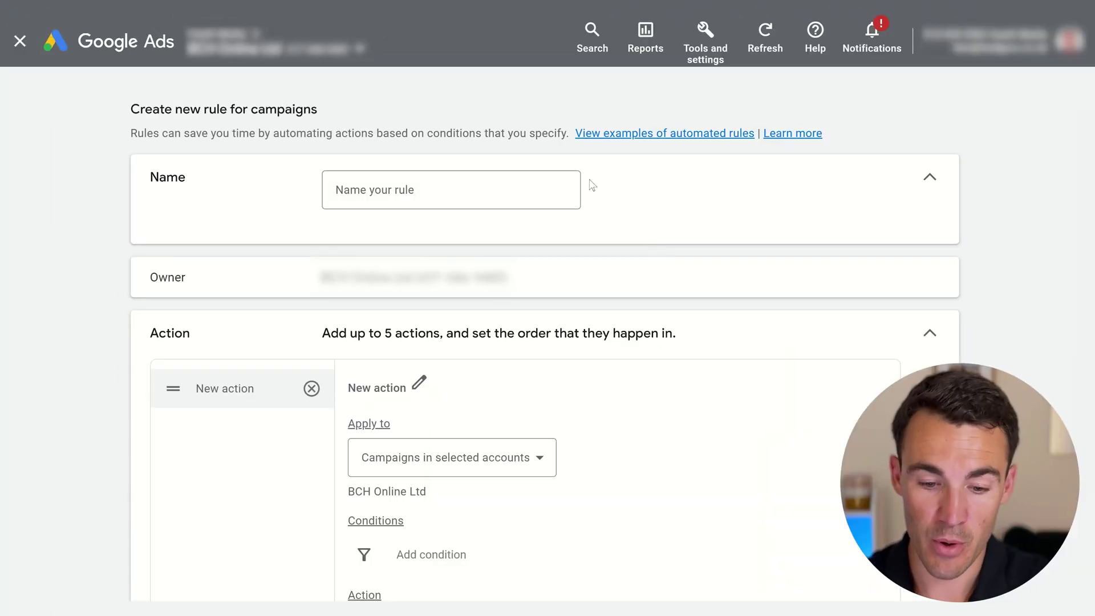
click(430, 187)
text(B)
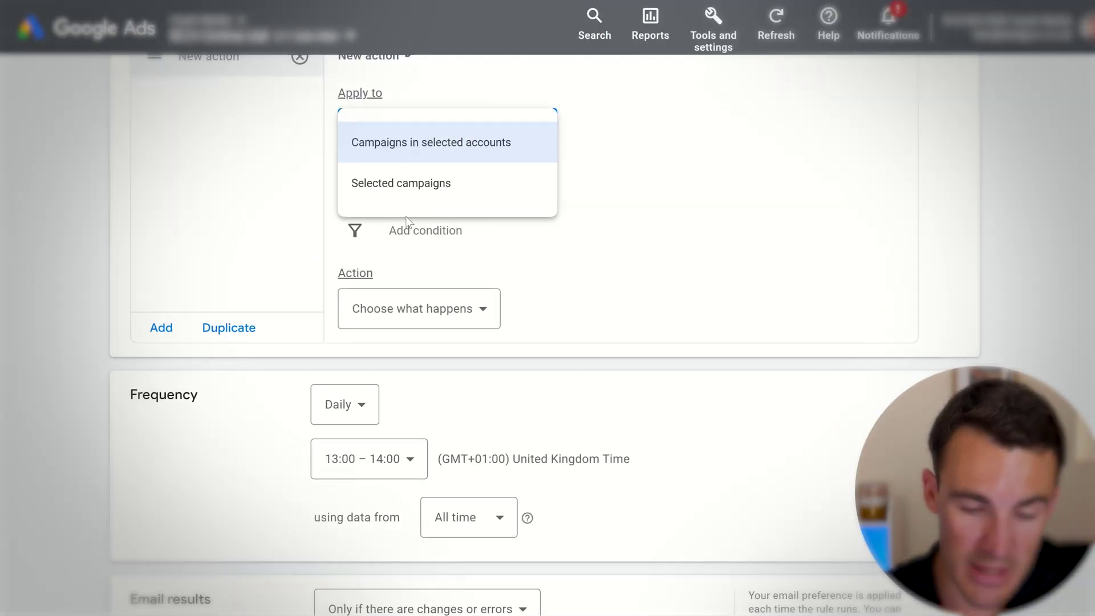
- Apply the new rule to selected campaigns only, choosing Example Lead Campaign
click(408, 187)
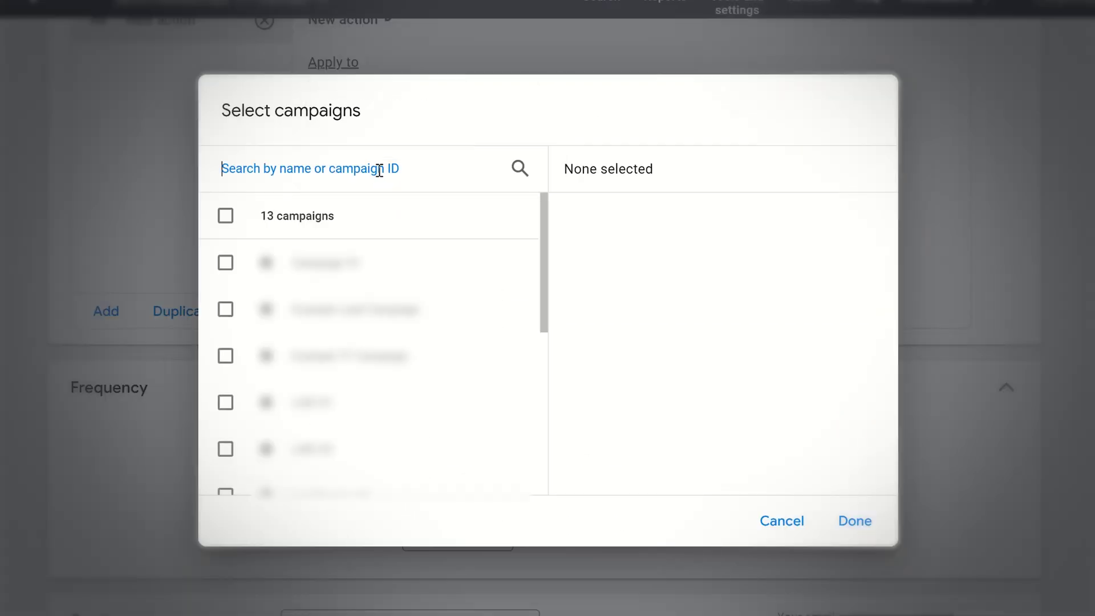
click(225, 309)
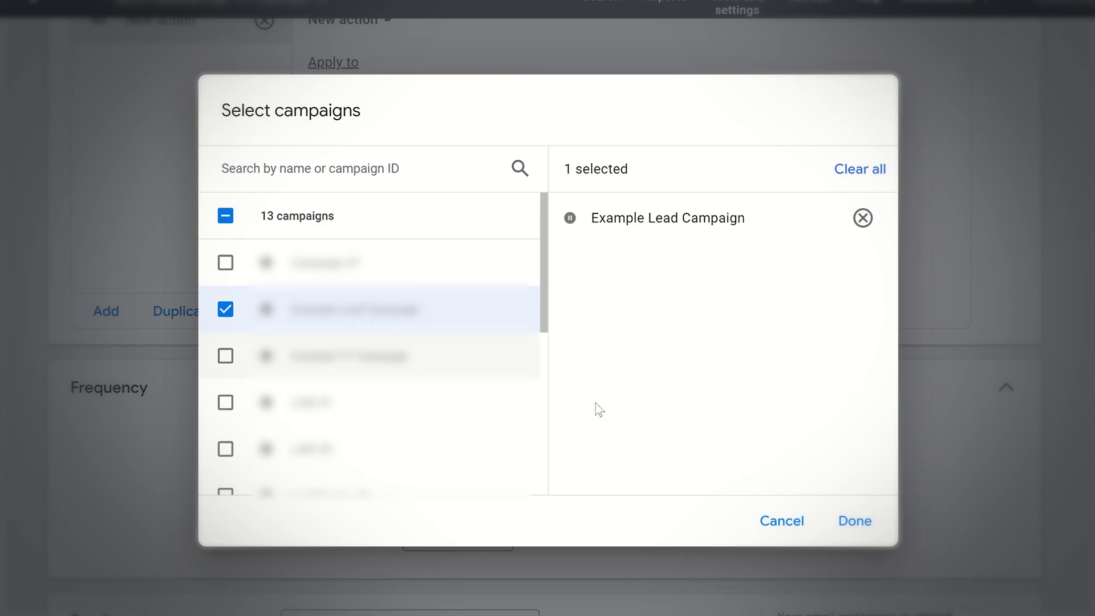
click(875, 526)
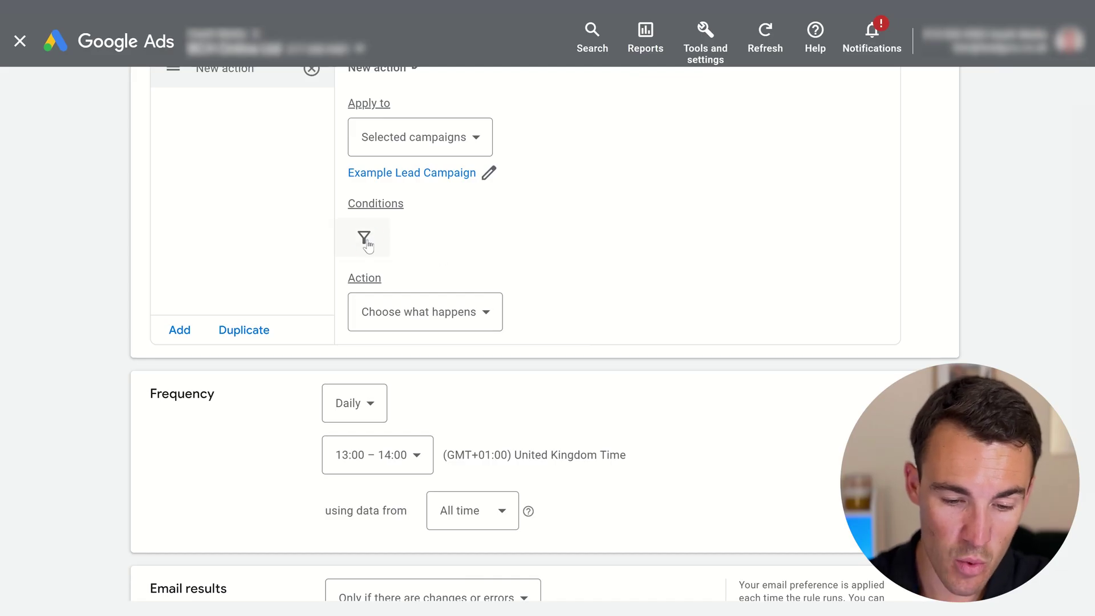
- Add a condition to the new rule requiring Cost / conv. to be greater than £25.00
click(365, 238)
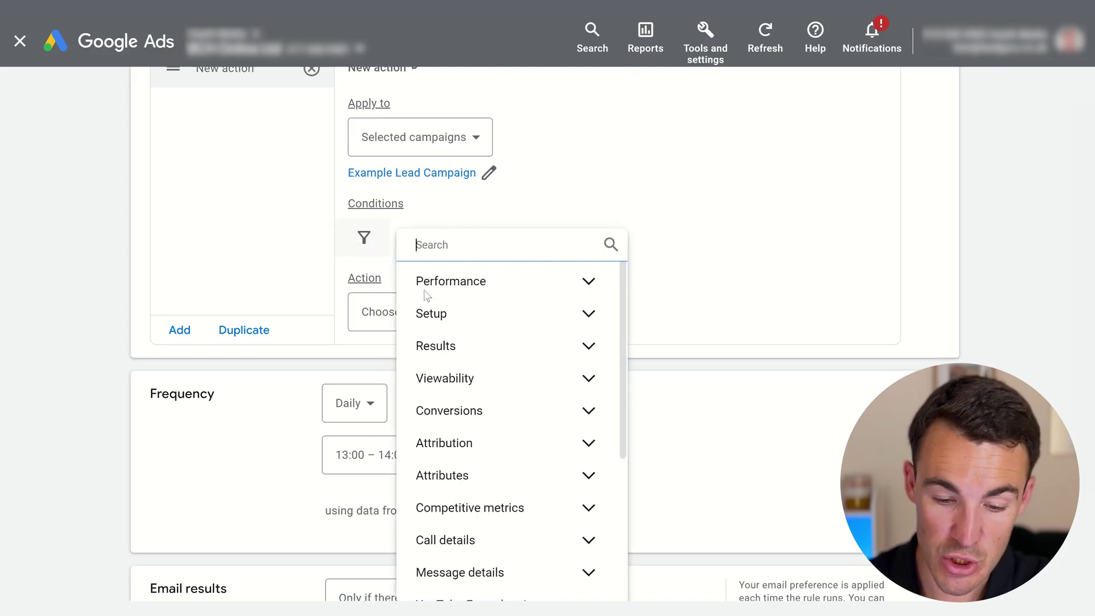
click(563, 416)
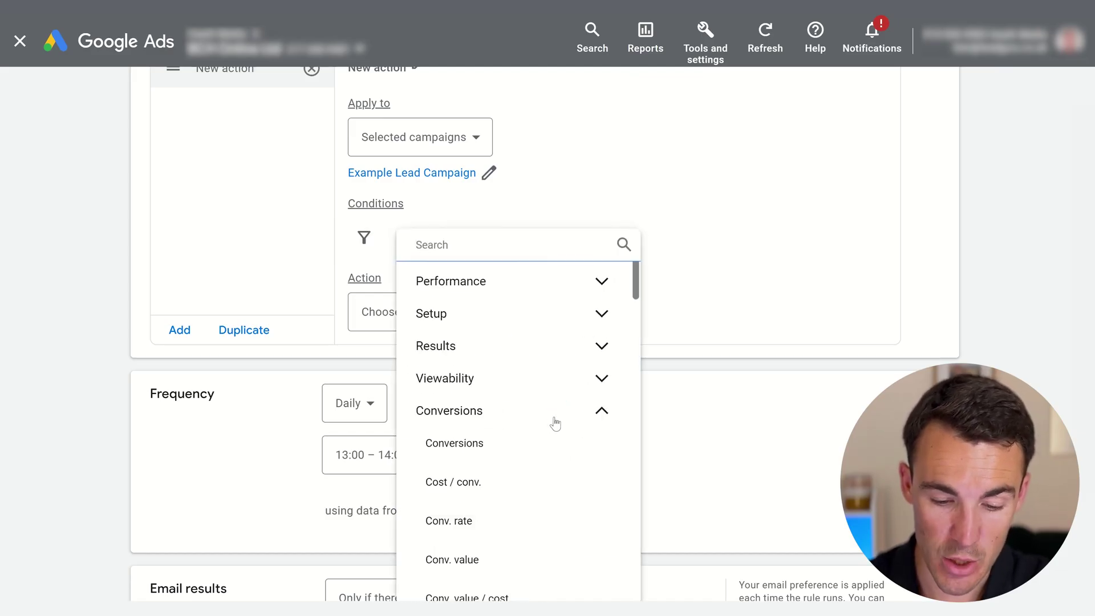
click(467, 484)
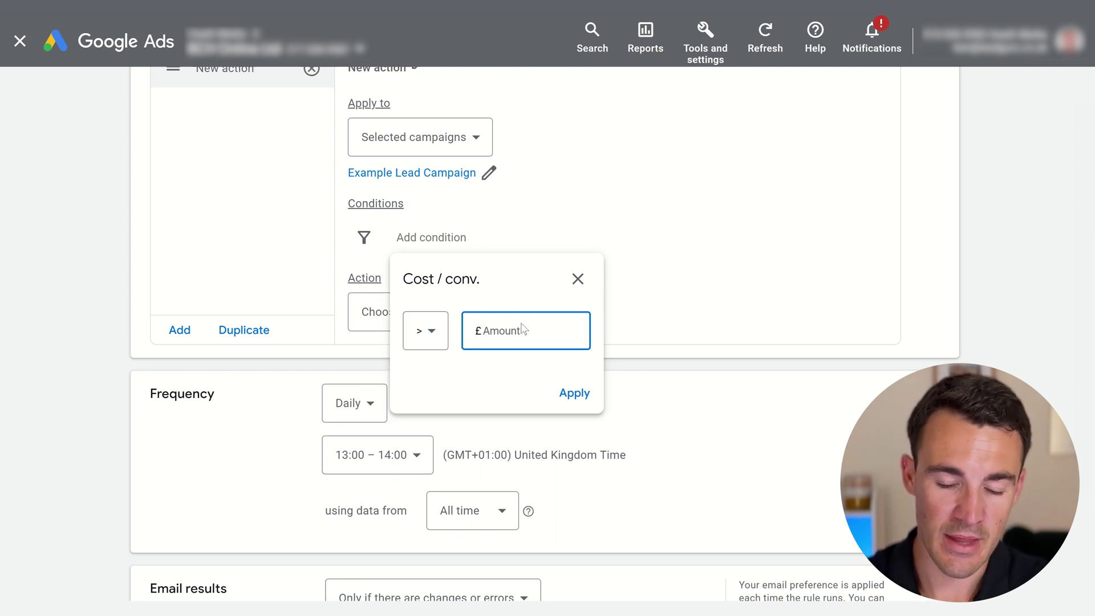
text(25.00)
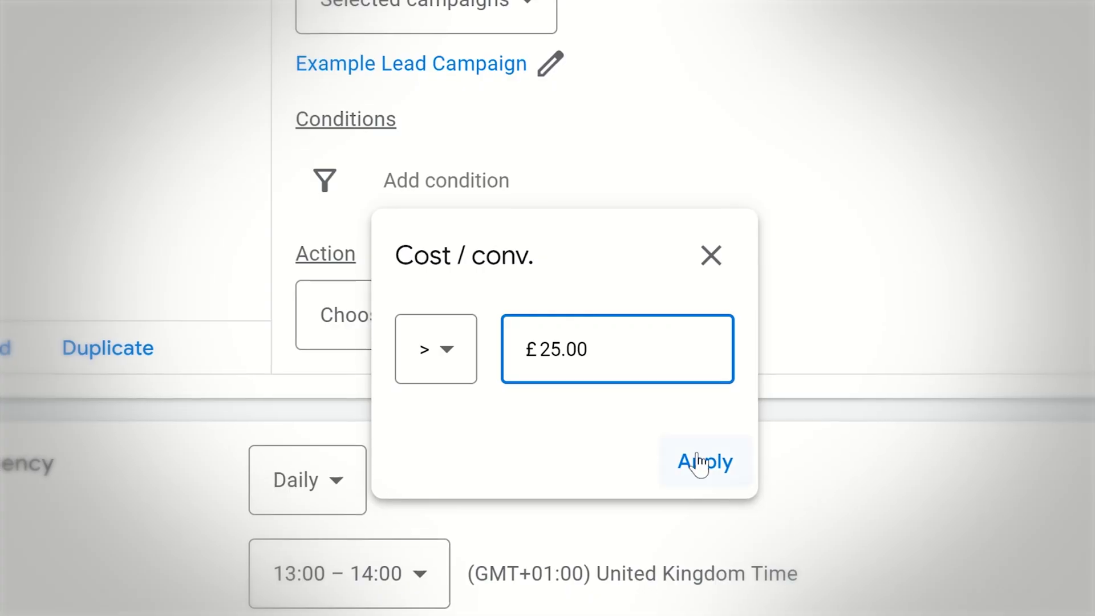
click(710, 466)
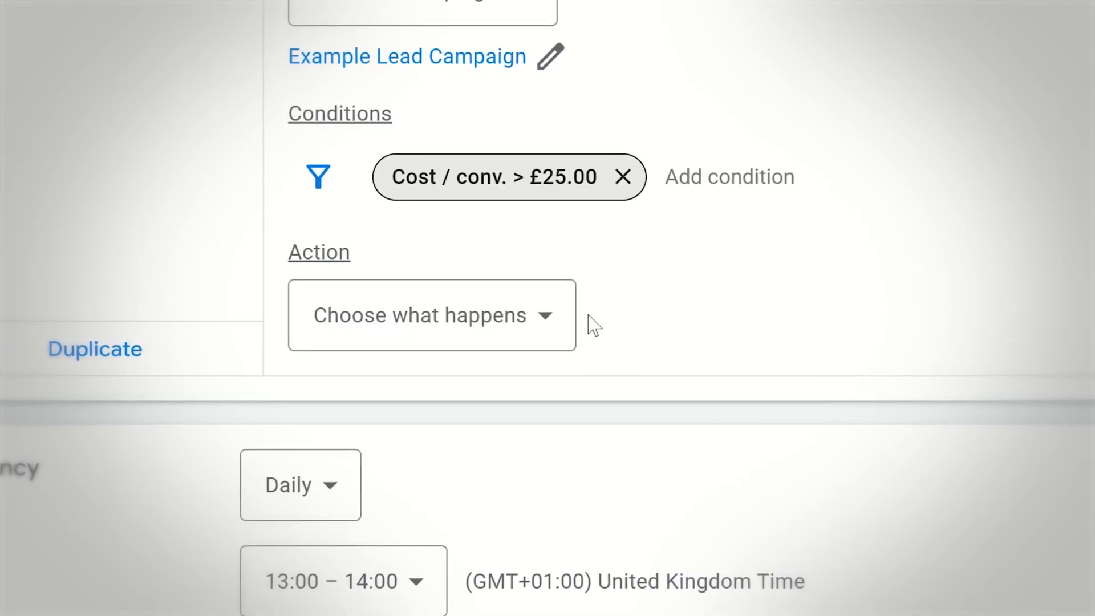
- Set the rule's action to Change budgets, filtered by Avg. Daily, with Decrease budget as the budget action
click(542, 315)
click(412, 403)
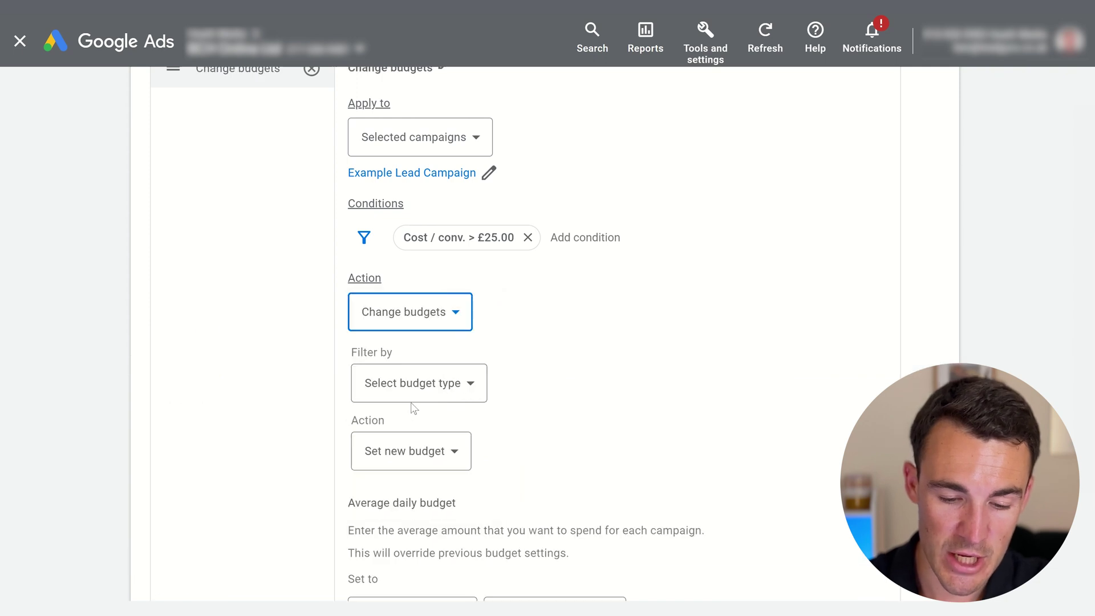
click(433, 399)
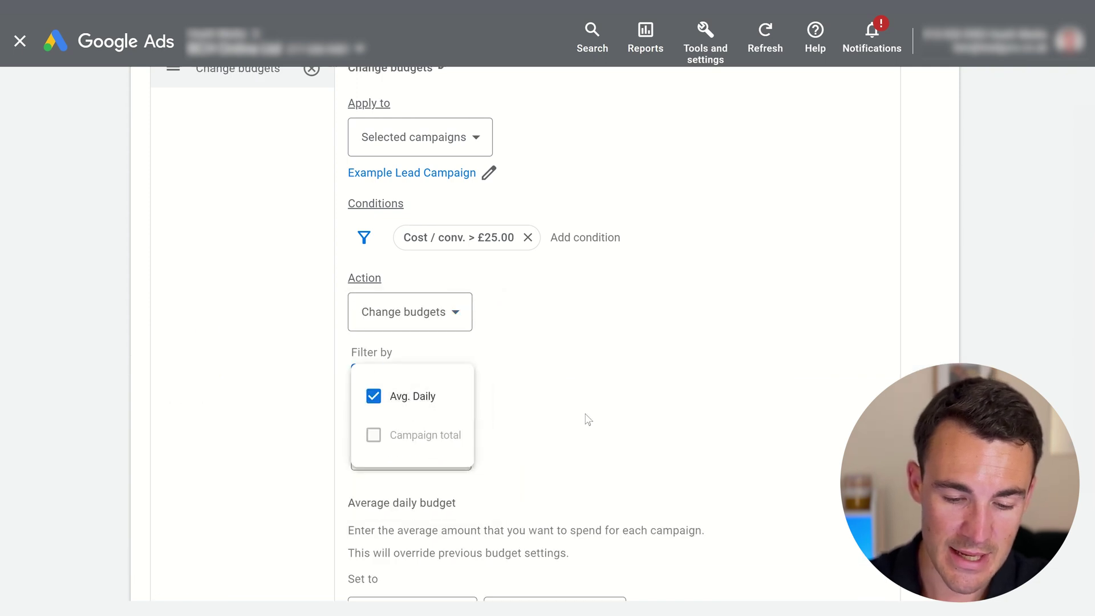
scroll(588, 420, down, 2)
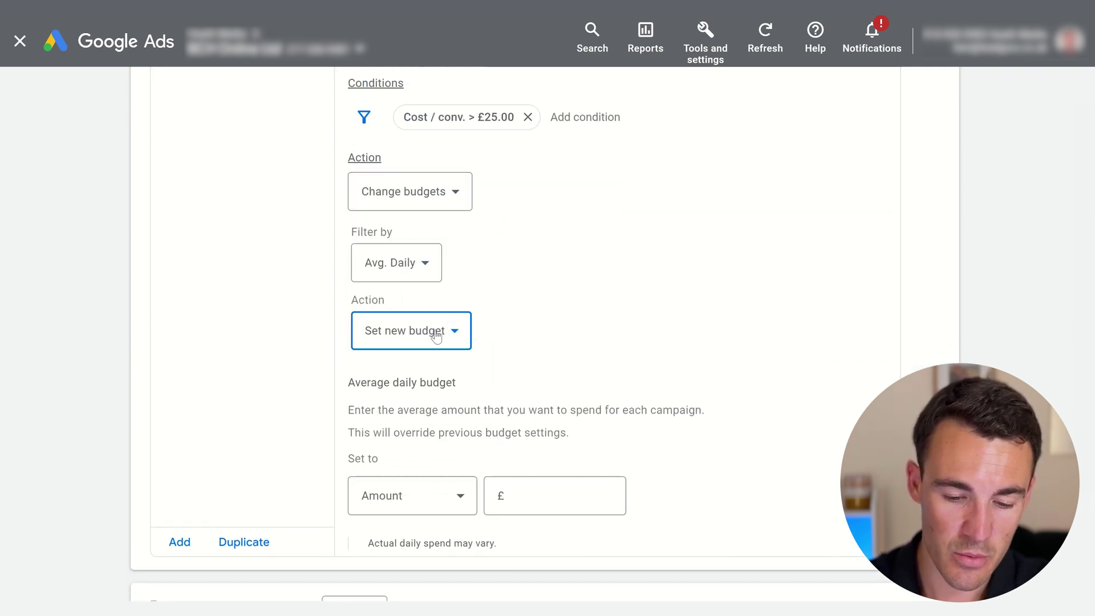
click(436, 336)
click(411, 425)
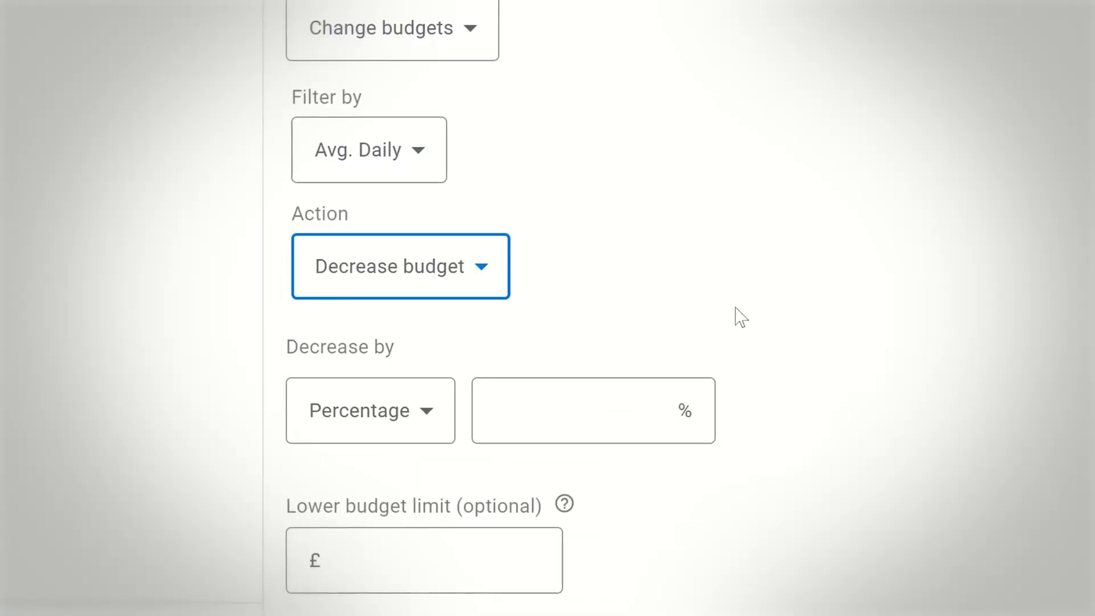
- Set the budget decrease to 3% and the lower budget limit to £100
click(562, 403)
text(3)
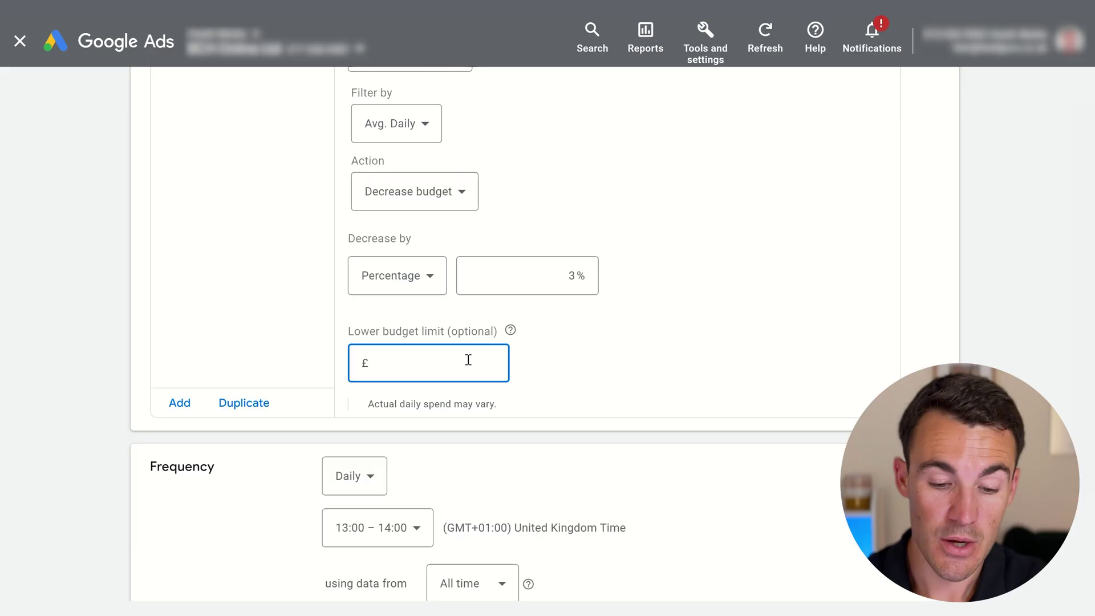
text(100)
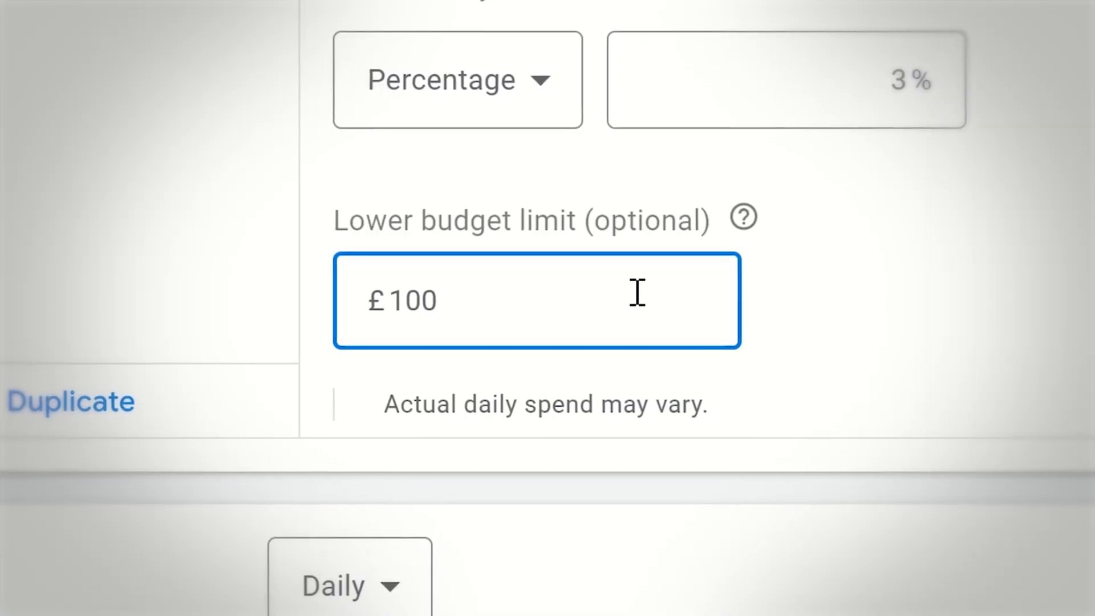
click(642, 366)
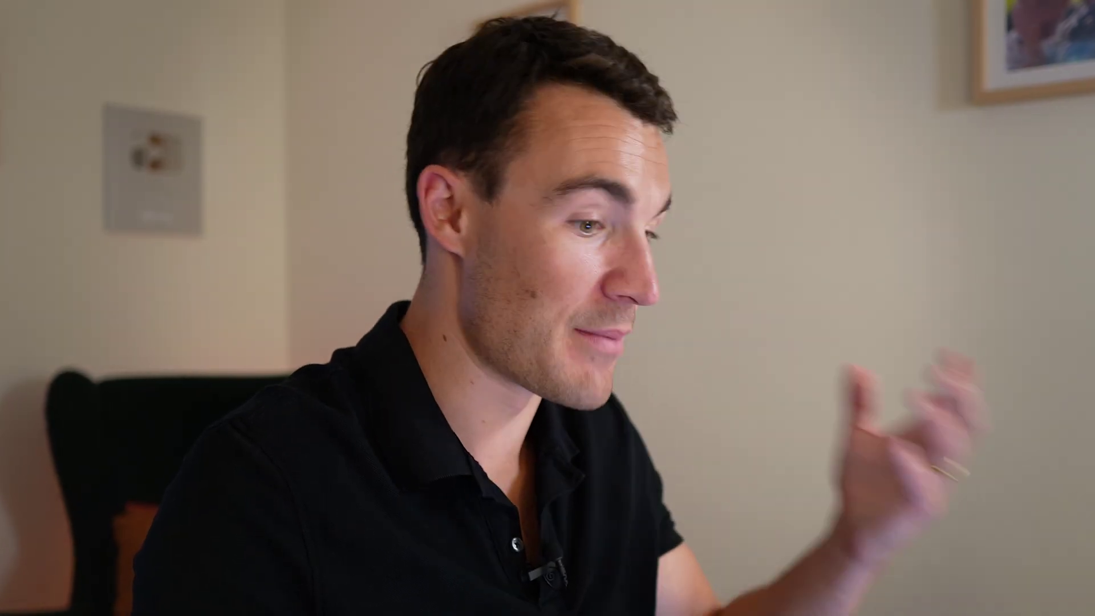
- Try £10000 and £10 as alternative lower budget limits
click(606, 313)
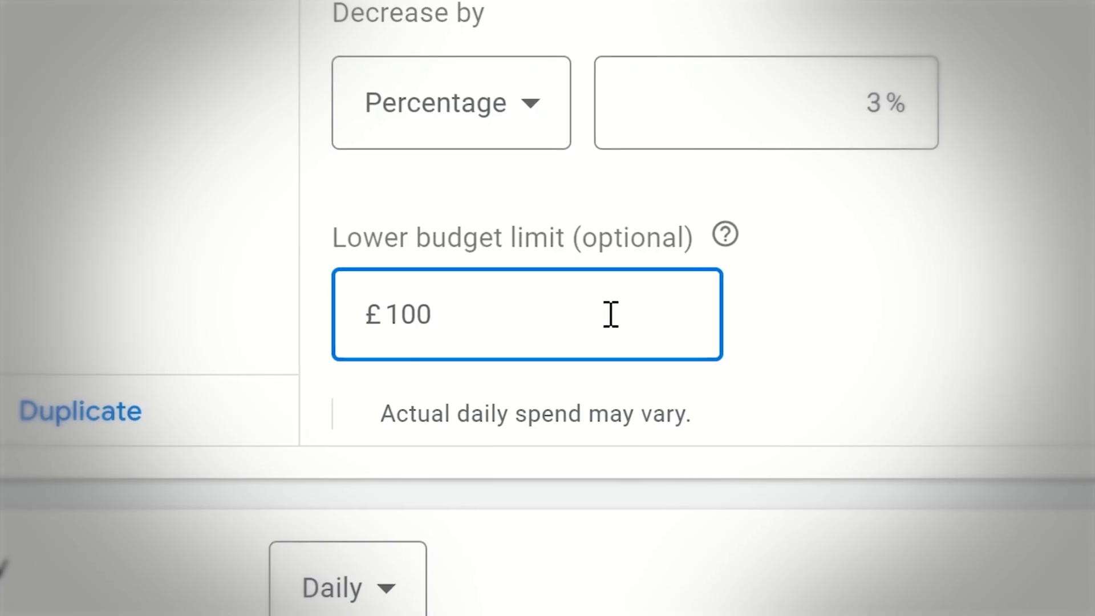
text(0000)
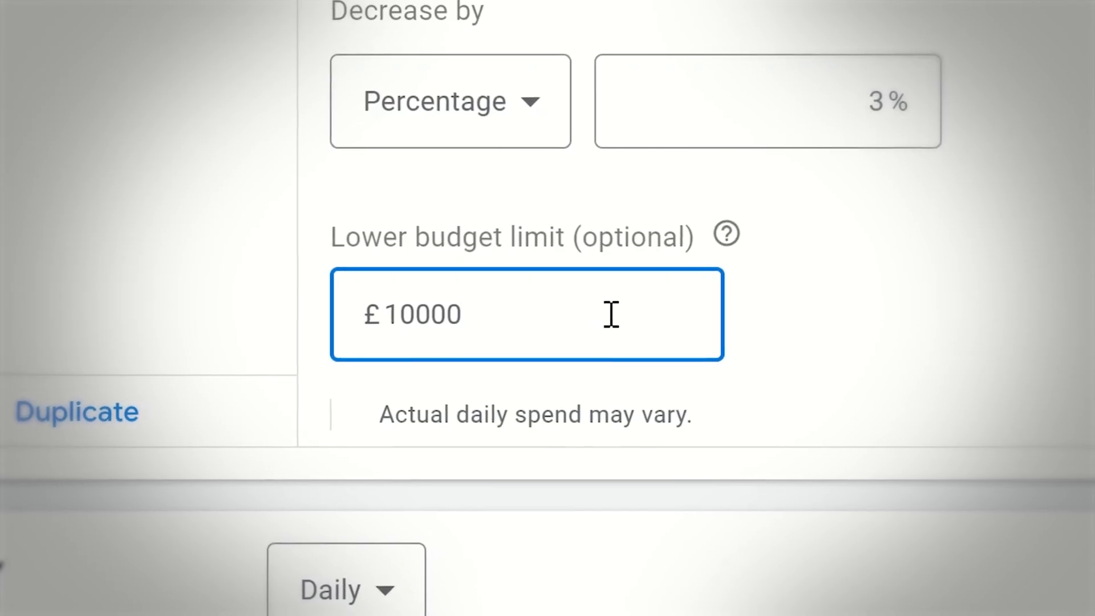
key(BackSpace)
key(BackSpace)
key(BackSpace)
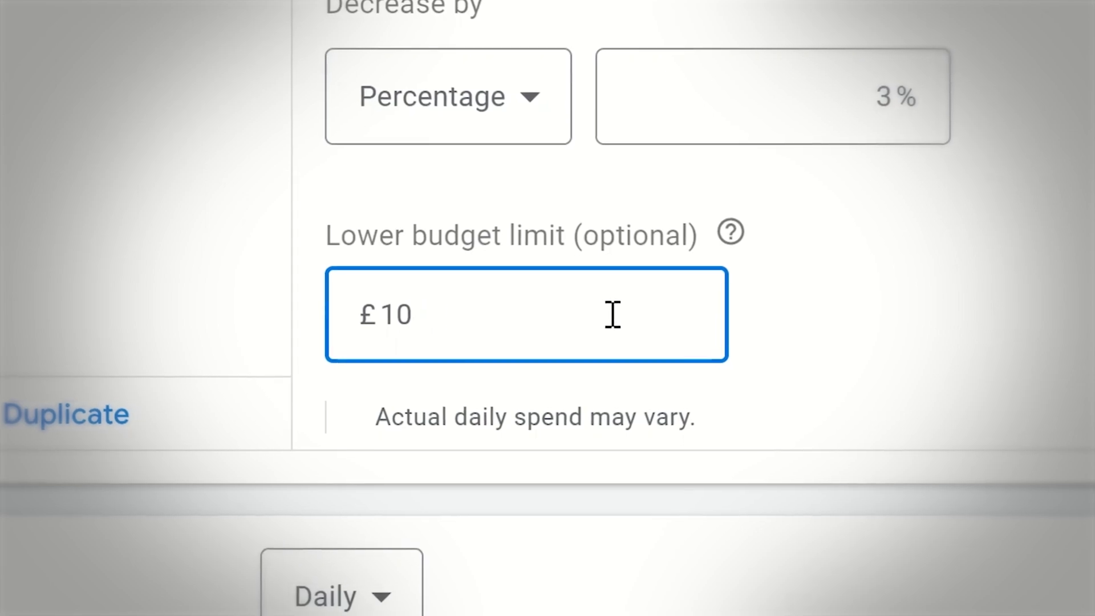
- Check the available run times in the rule's frequency settings and open the data range options
scroll(734, 334, down, 3)
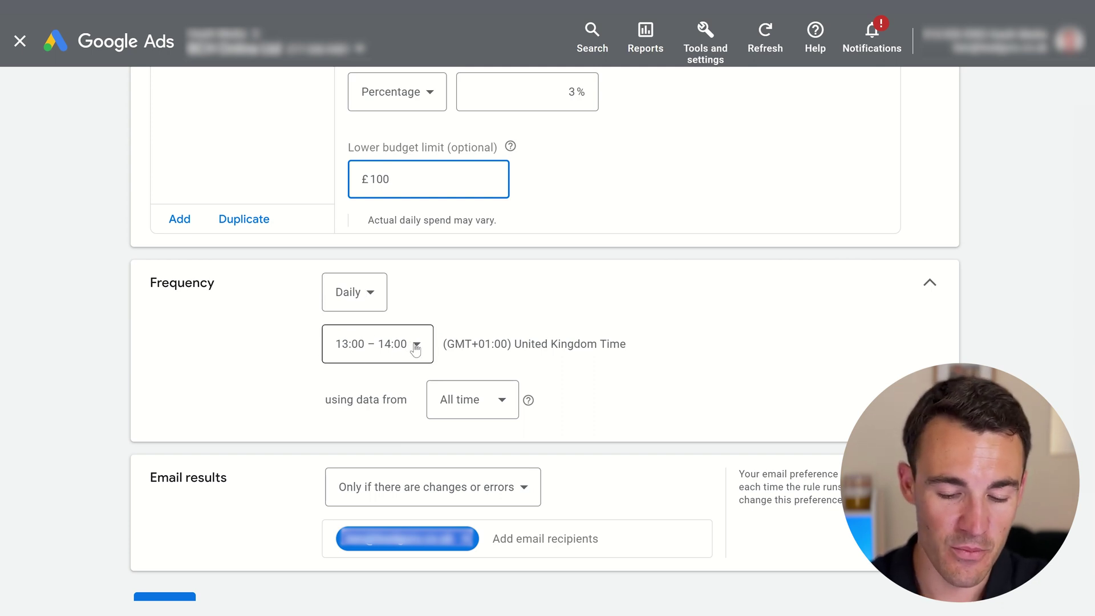
click(393, 349)
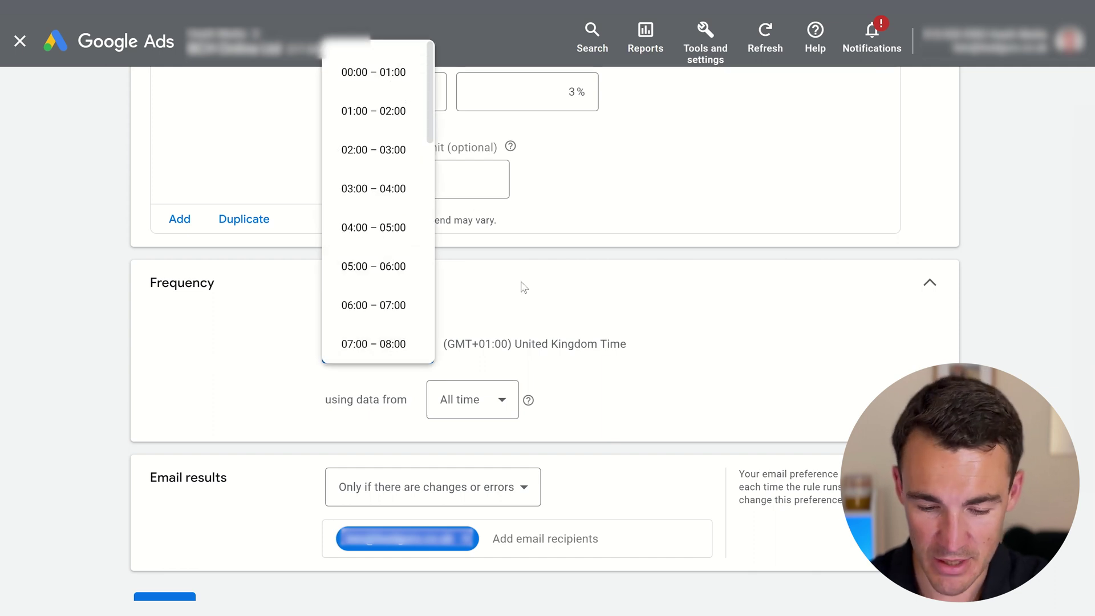
click(713, 377)
scroll(533, 336, down, 1)
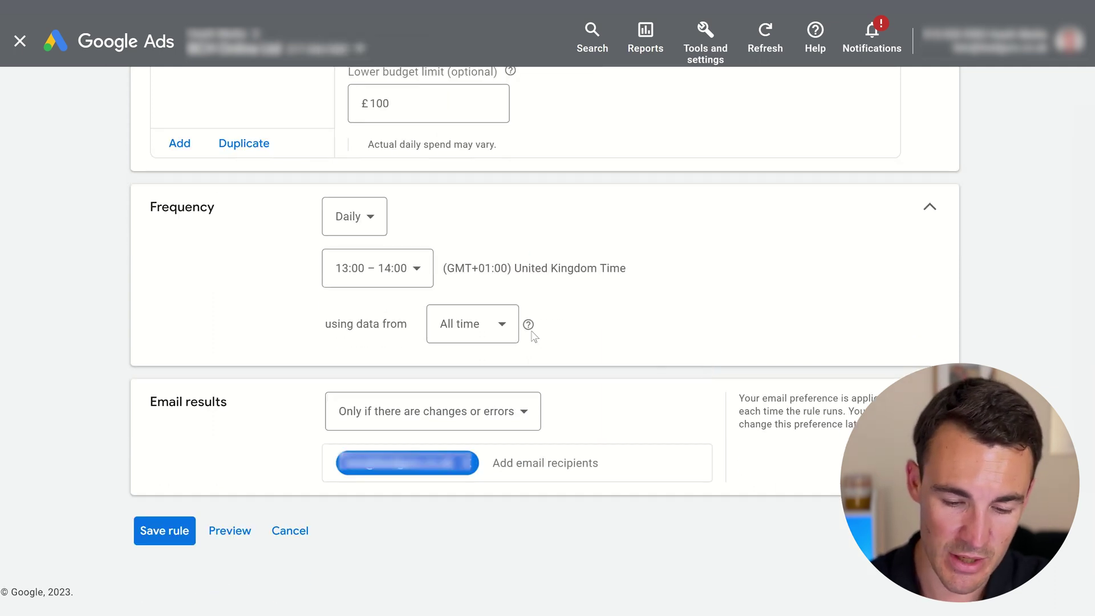
click(502, 324)
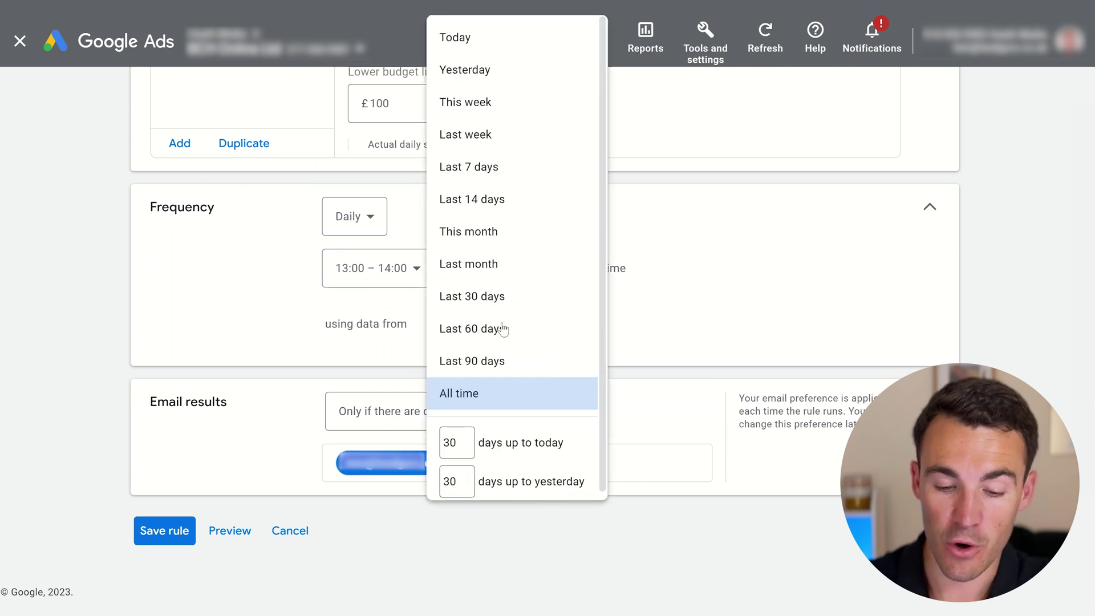